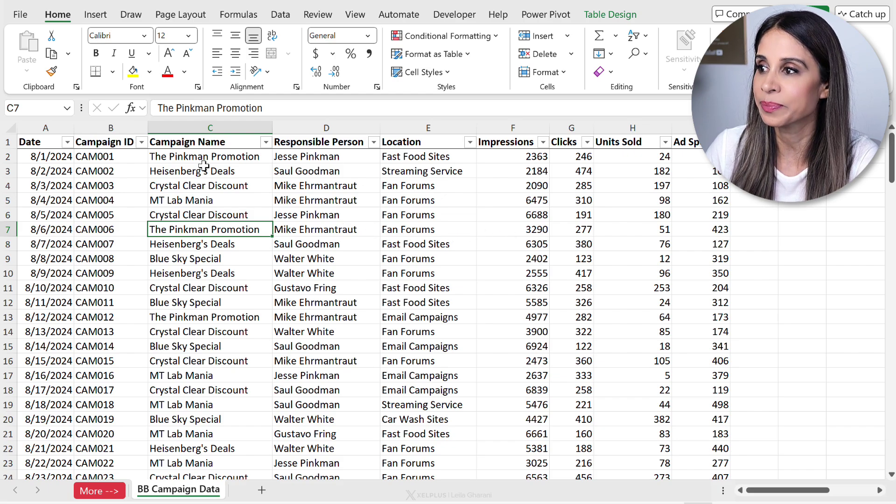
# Create a PivotTable from the campaign table on a new worksheet
pyautogui.click(95, 14)
pyautogui.click(33, 45)
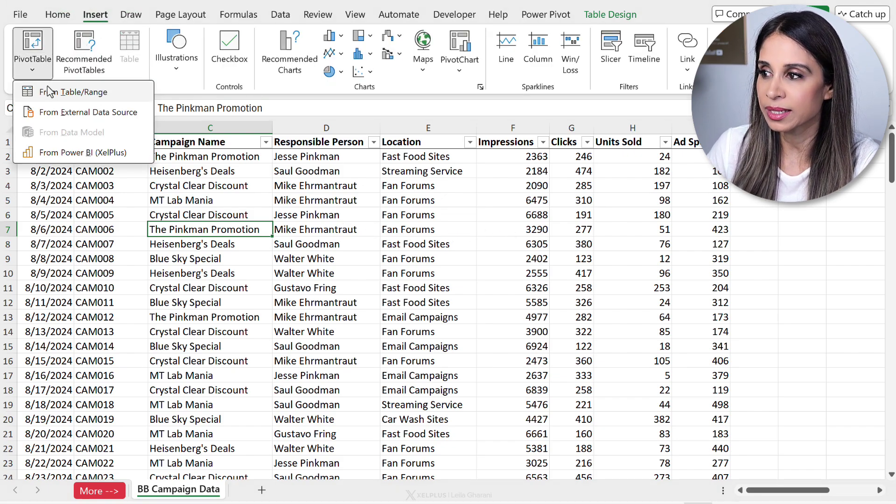
pyautogui.click(49, 95)
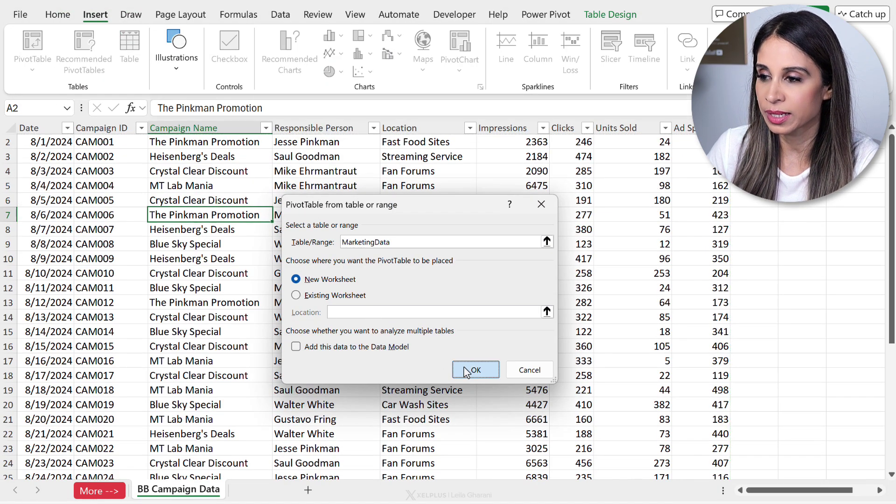
pyautogui.click(472, 370)
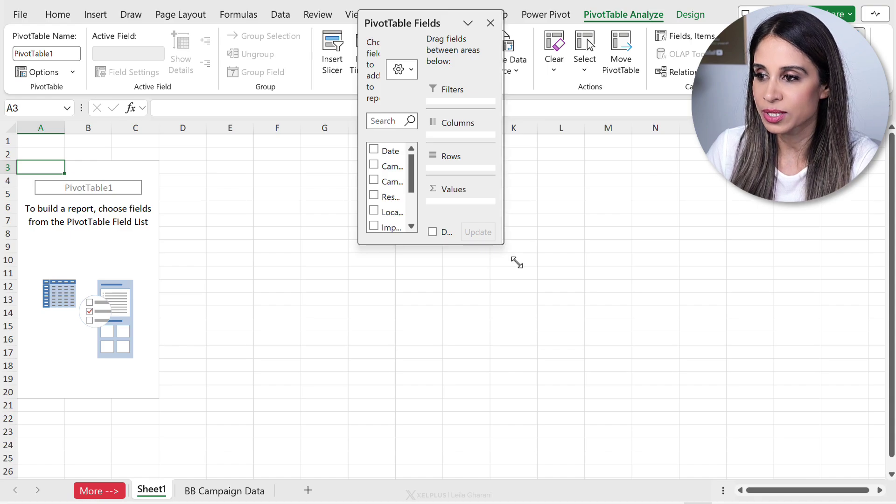
# Add Campaign Name as rows and Sum of Units Sold as values (grand total 20843)
pyautogui.moveTo(516, 262); pyautogui.dragTo(590, 352)
pyautogui.moveTo(412, 14); pyautogui.dragTo(290, 116)
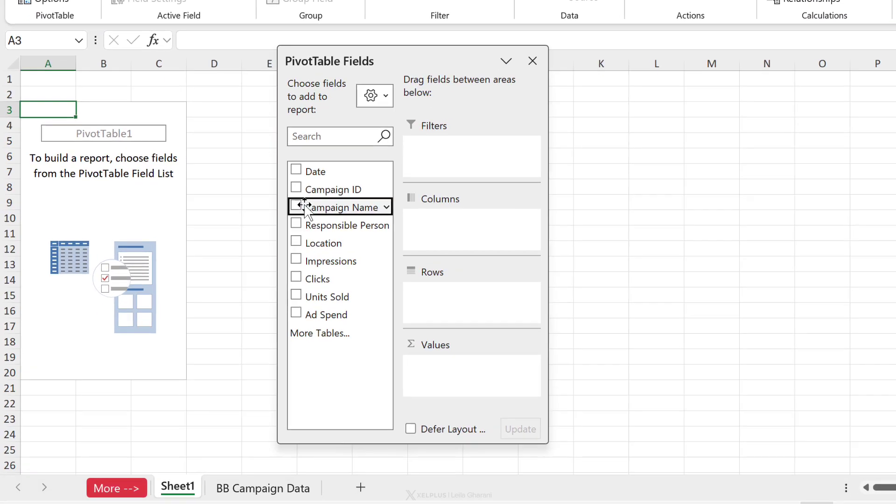
pyautogui.click(282, 220)
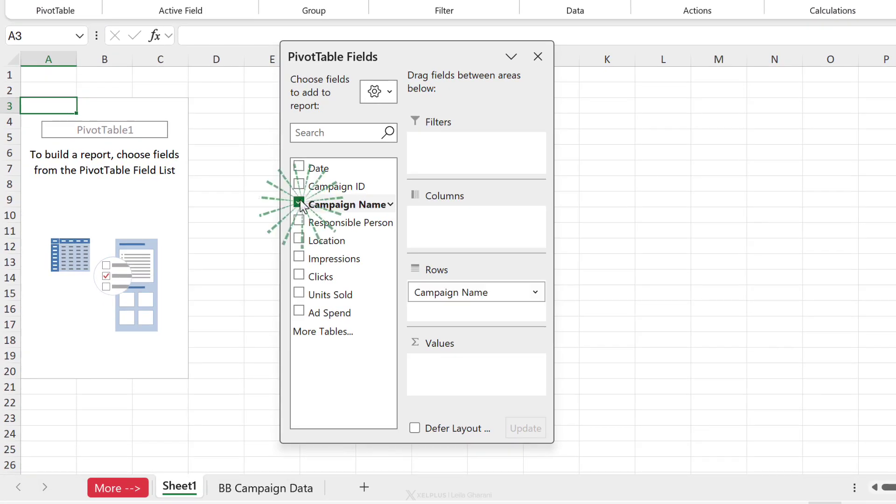
pyautogui.click(299, 294)
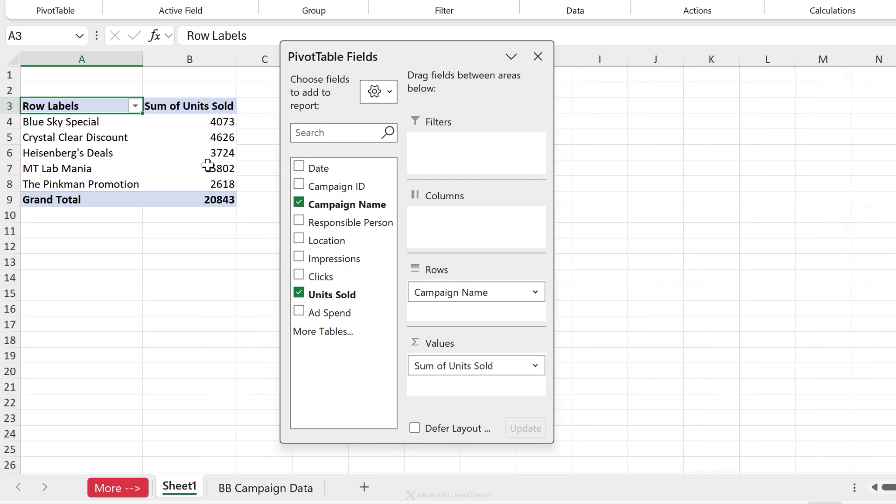
pyautogui.click(201, 139)
# Enable 'Refresh data when opening the file' in PivotTable Options
pyautogui.rightClick(193, 142)
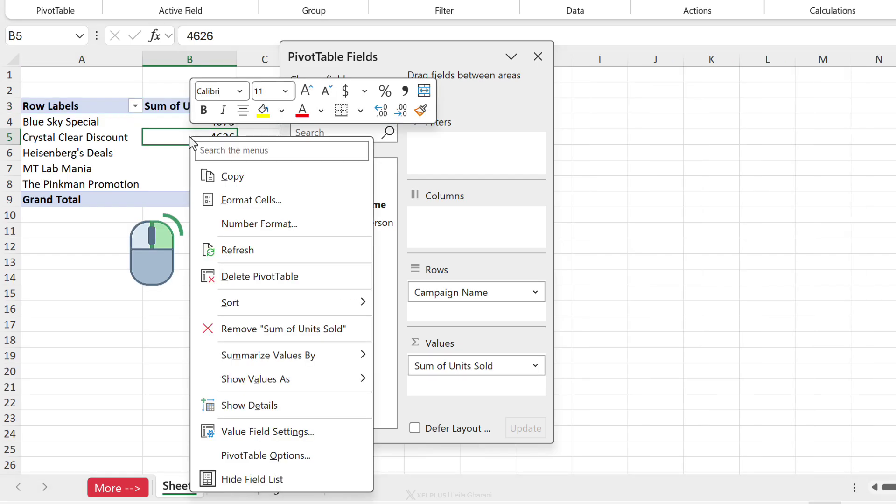
pyautogui.click(258, 456)
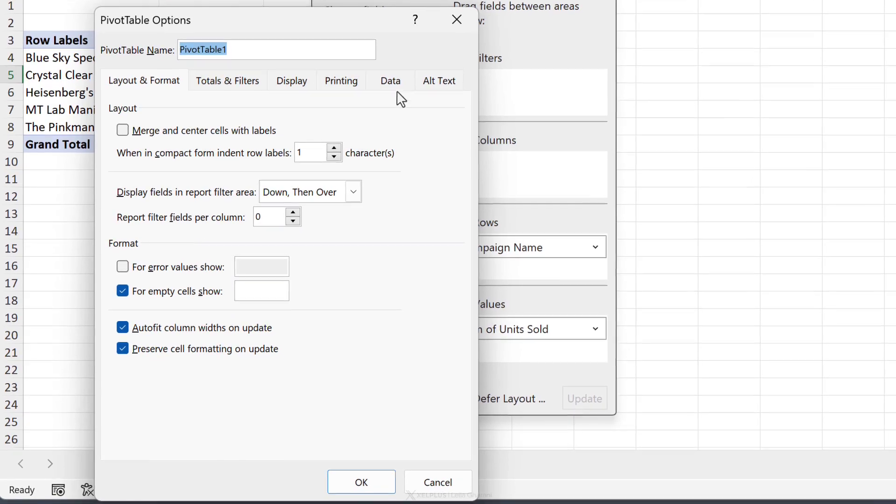
pyautogui.click(369, 125)
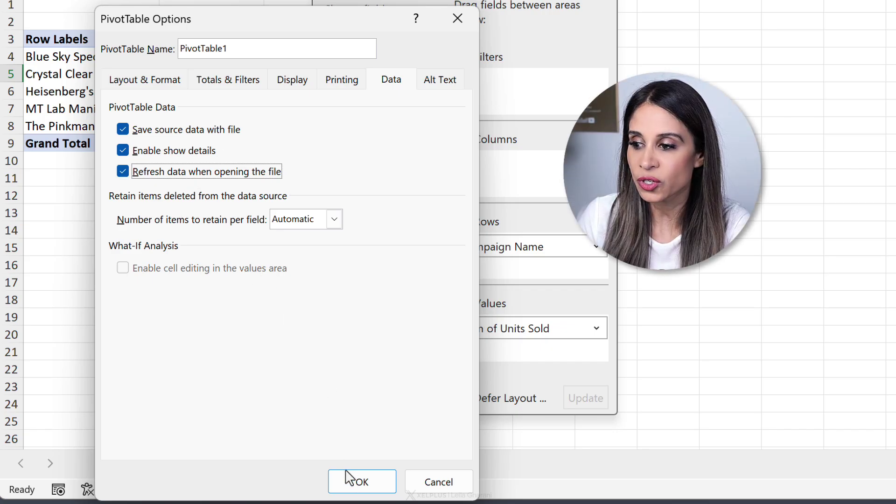
pyautogui.click(346, 485)
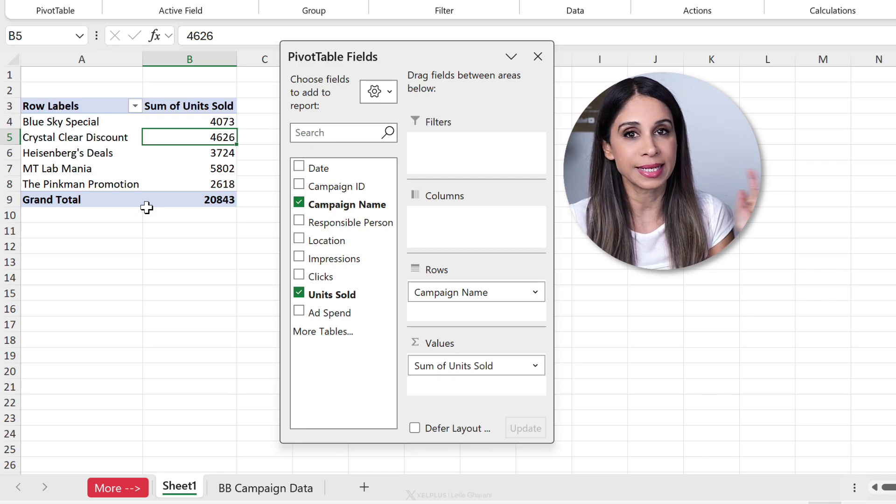
# Review the BB Campaign Data sheet, then return to the pivot on Sheet1
pyautogui.click(241, 490)
pyautogui.click(140, 282)
pyautogui.click(221, 264)
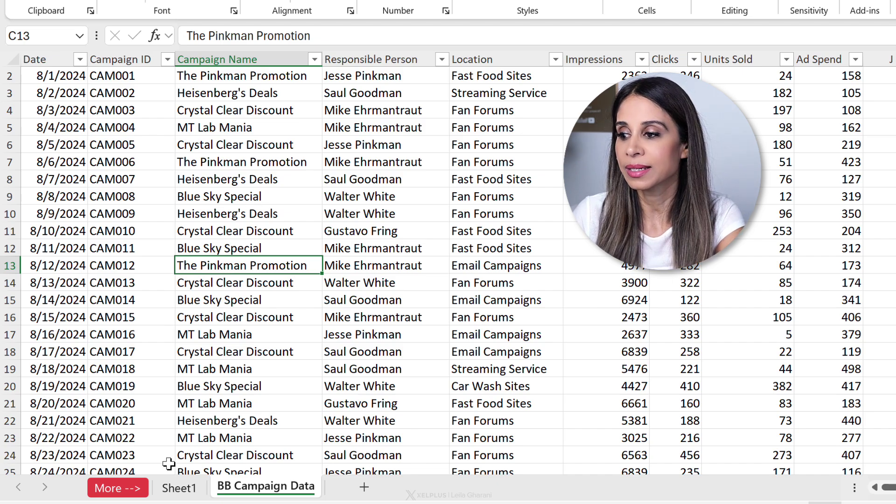
pyautogui.click(178, 487)
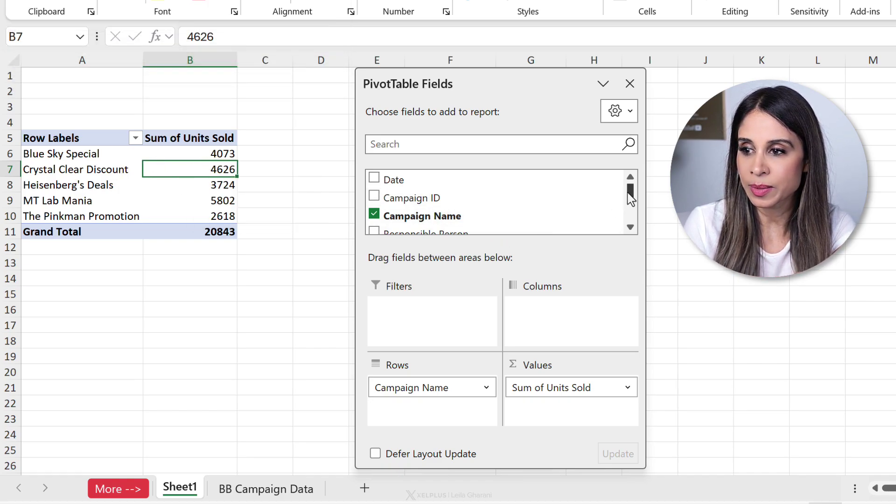
pyautogui.moveTo(630, 194); pyautogui.dragTo(632, 204)
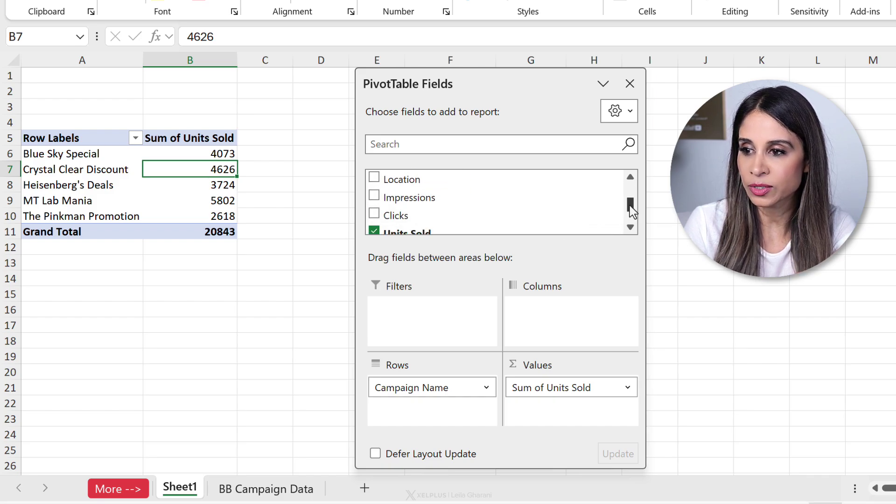
# Add a Responsible Person slicer and place it between the two pivot tables
pyautogui.moveTo(631, 214)
pyautogui.mouseDown()
pyautogui.moveTo(630, 189)
pyautogui.moveTo(630, 203)
pyautogui.mouseUp()
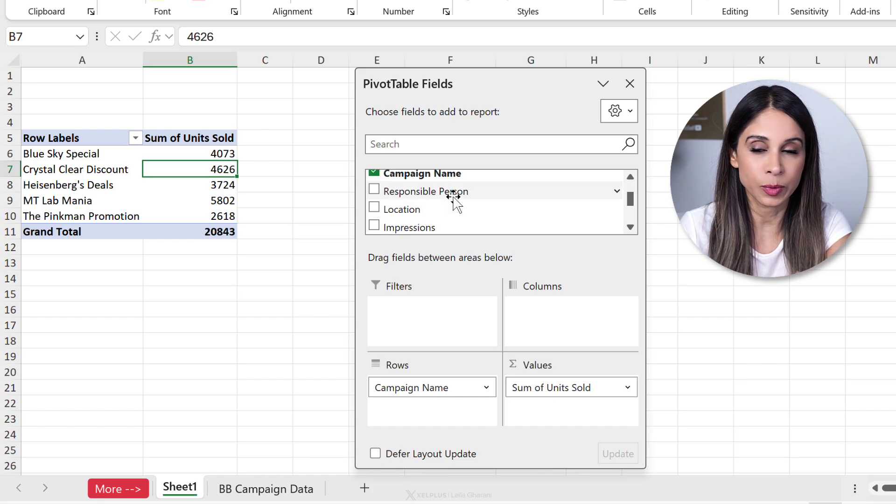
pyautogui.rightClick(412, 195)
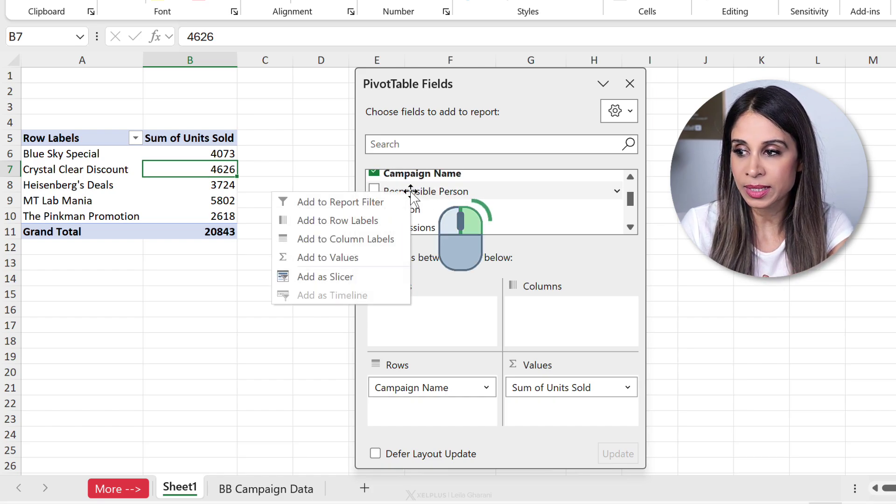
pyautogui.click(338, 278)
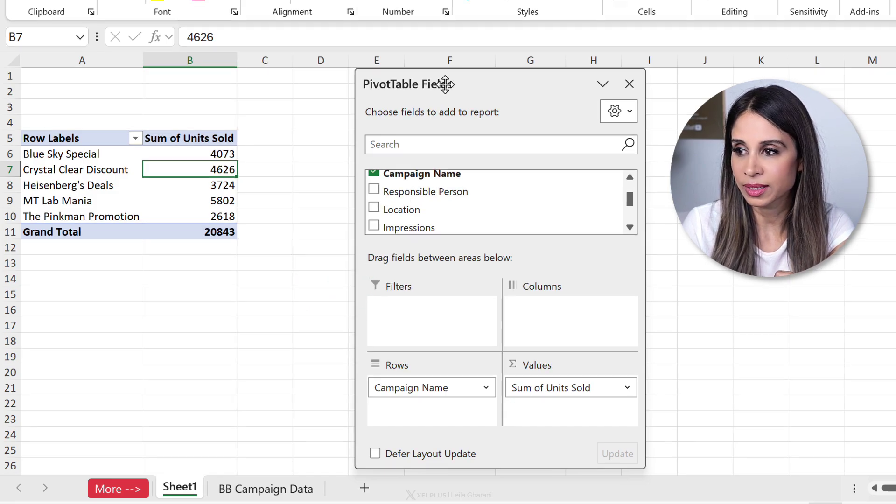
pyautogui.moveTo(443, 84); pyautogui.dragTo(602, 143)
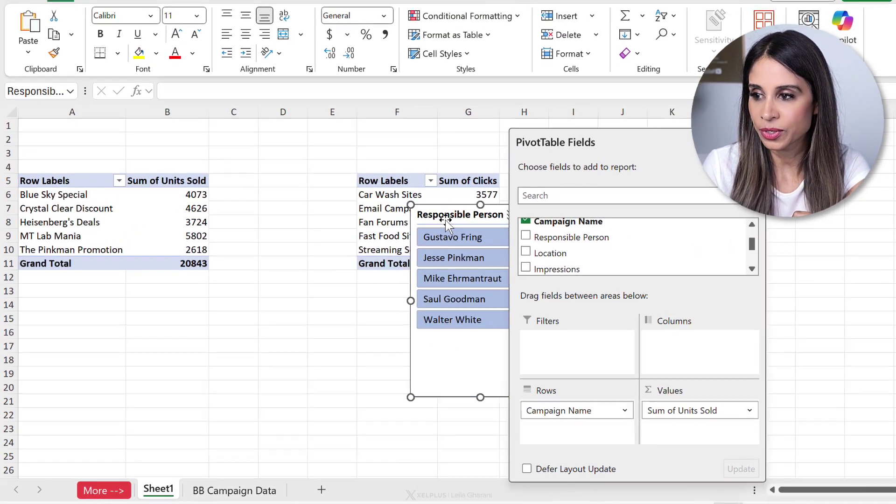
pyautogui.moveTo(446, 219); pyautogui.dragTo(257, 166)
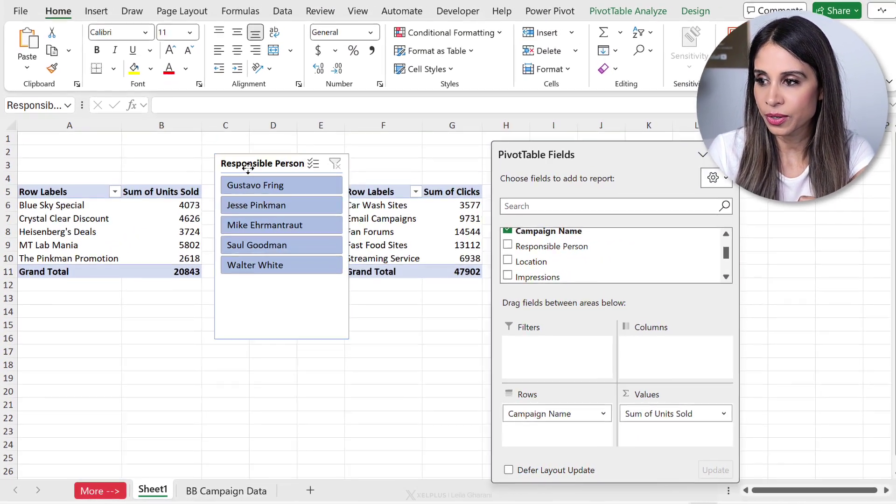
# Set the slicer to 5 columns so its names run in one row
pyautogui.click(594, 15)
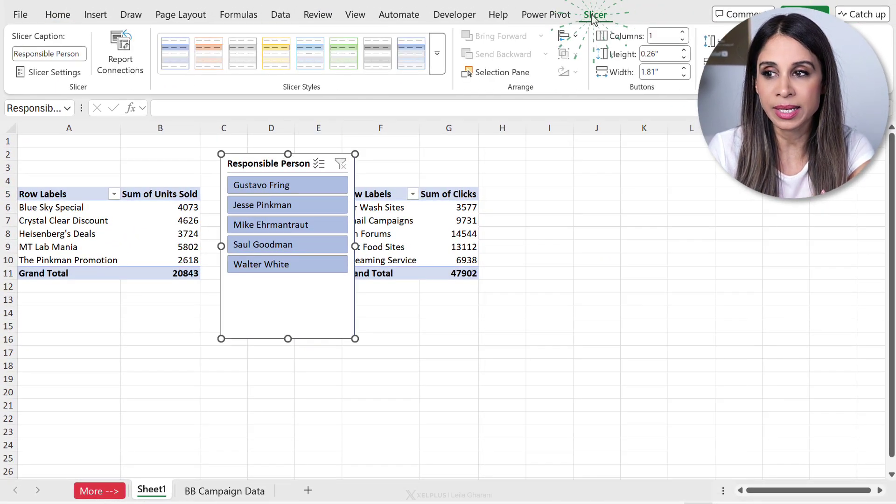
pyautogui.click(683, 32)
pyautogui.click(682, 31)
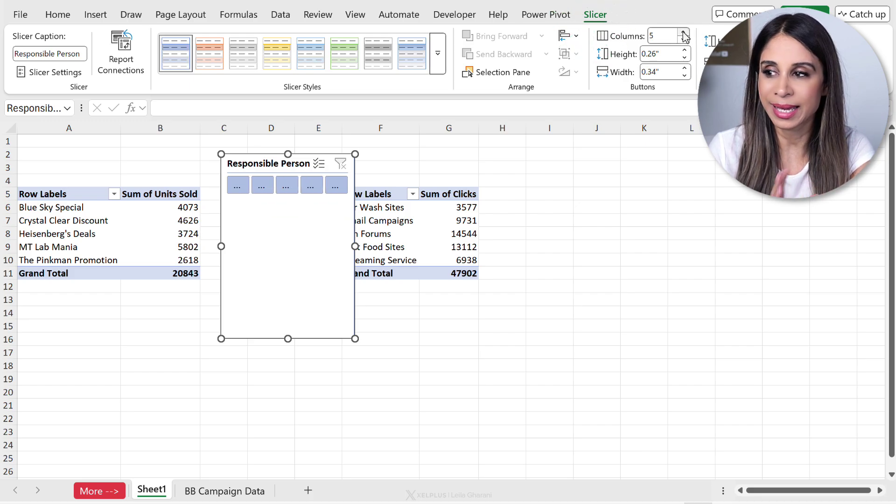
pyautogui.click(682, 32)
pyautogui.click(683, 41)
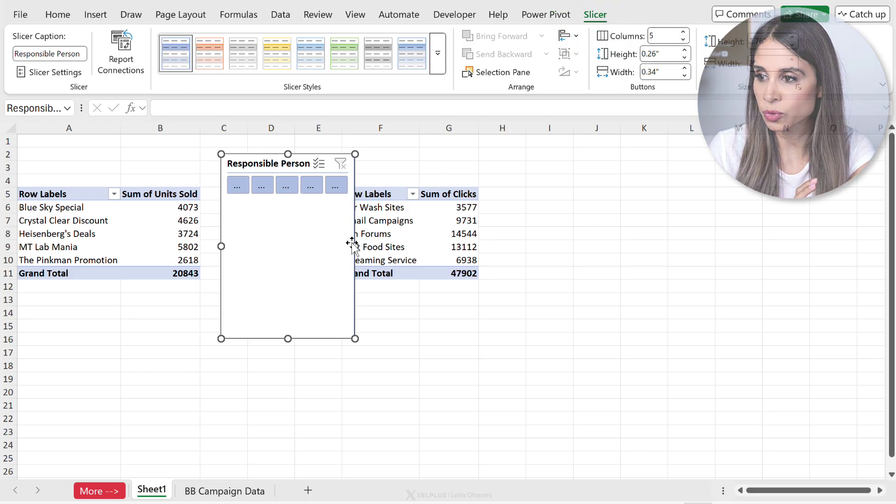
# Resize the slicer wide and short, move it to rows 1–3 and heighten row 4
pyautogui.moveTo(355, 247); pyautogui.dragTo(612, 217)
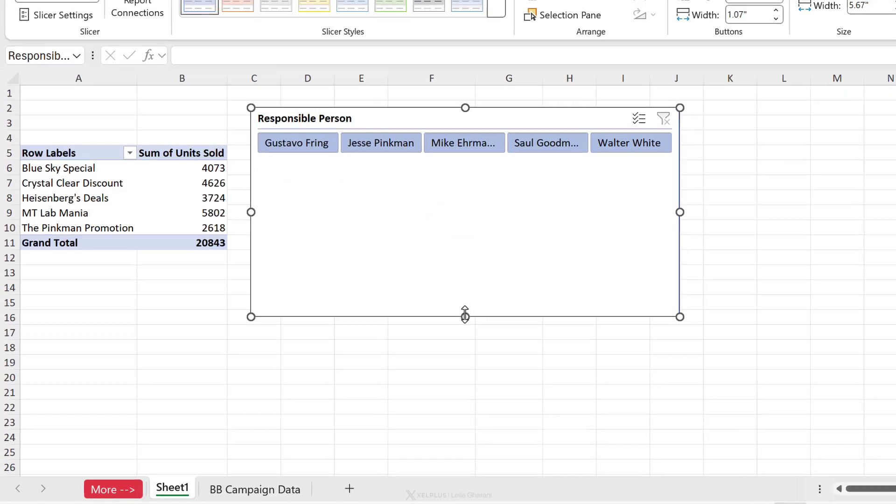
pyautogui.moveTo(419, 334); pyautogui.dragTo(418, 214)
pyautogui.moveTo(724, 124); pyautogui.dragTo(820, 124)
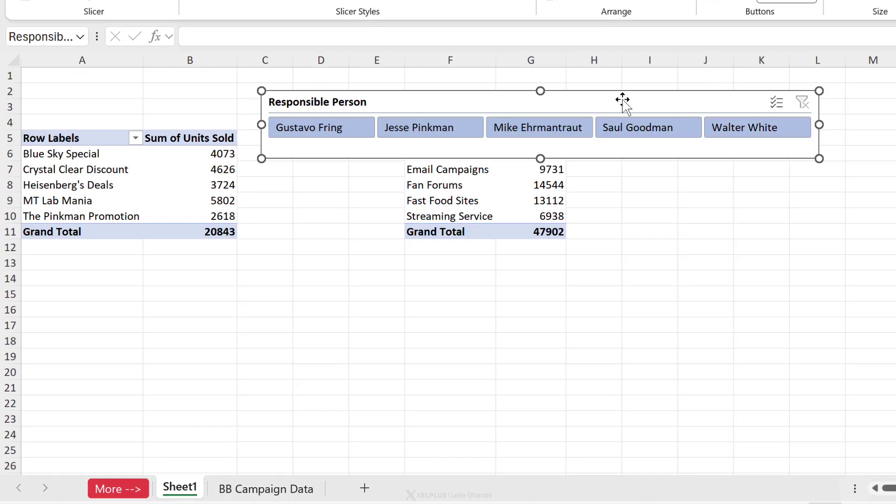
pyautogui.moveTo(570, 94); pyautogui.dragTo(383, 71)
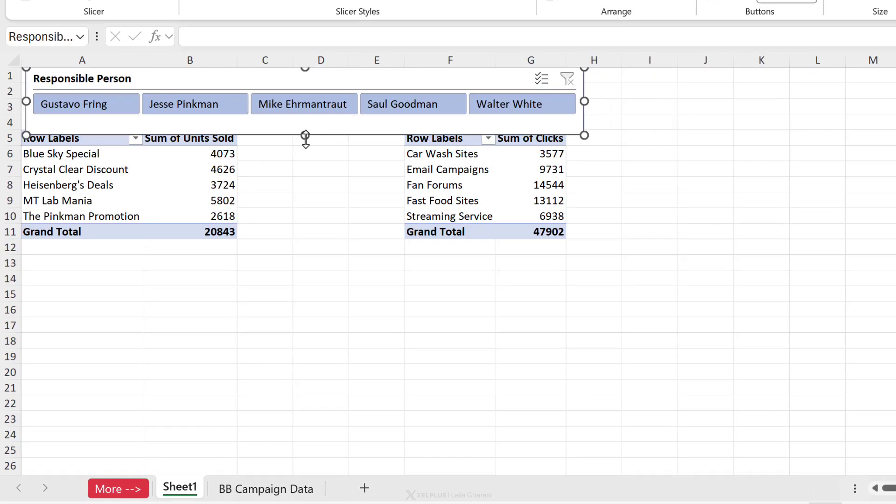
pyautogui.moveTo(305, 140); pyautogui.dragTo(305, 132)
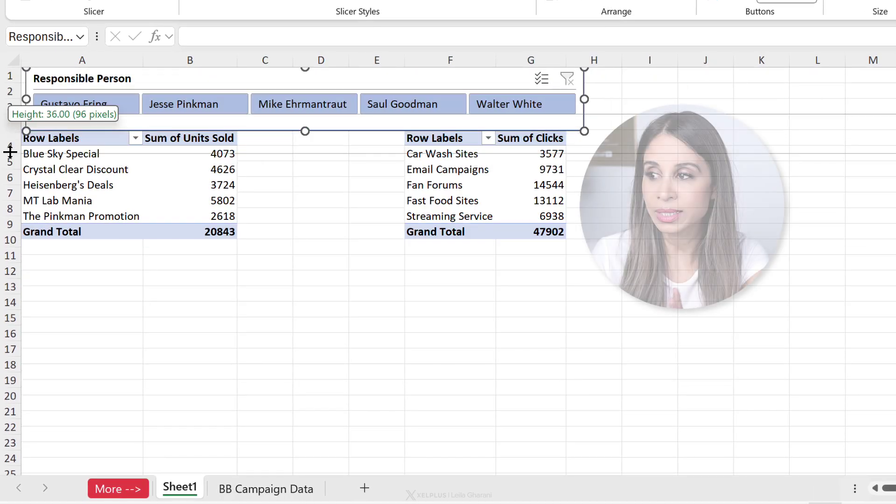
pyautogui.moveTo(9, 127); pyautogui.dragTo(8, 154)
pyautogui.click(295, 181)
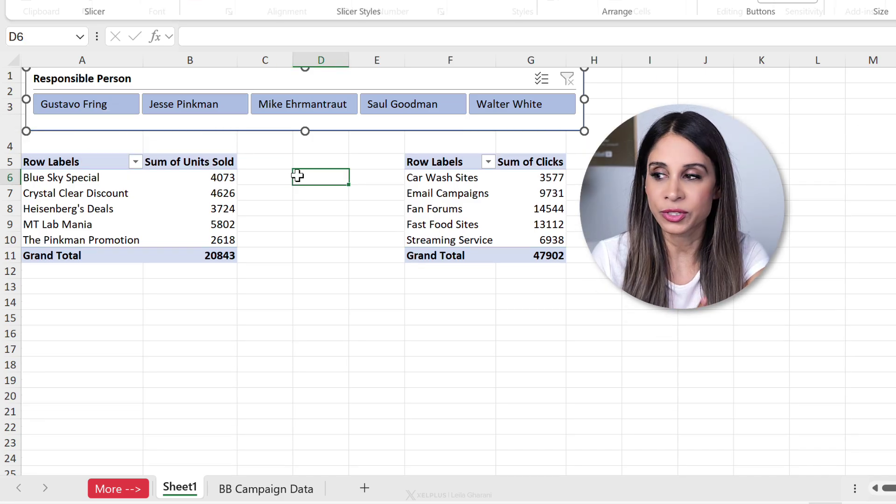
# Try slicer names ending on Gustavo Fring (Units Sold 4975); Clicks pivot stays at 47902
pyautogui.click(190, 116)
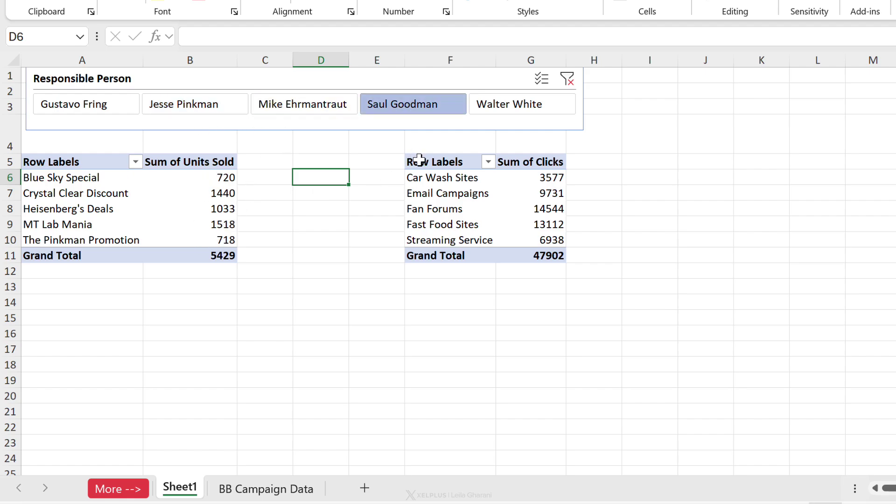
pyautogui.click(315, 113)
pyautogui.click(200, 108)
pyautogui.click(113, 107)
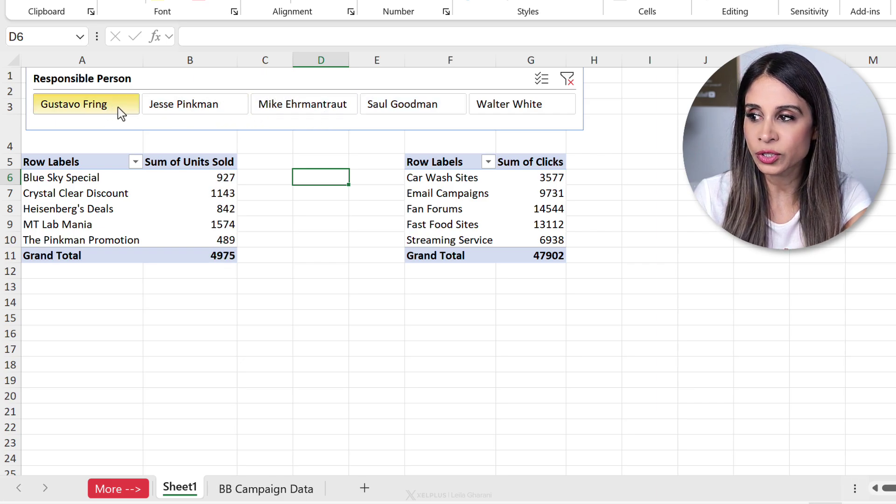
pyautogui.click(459, 210)
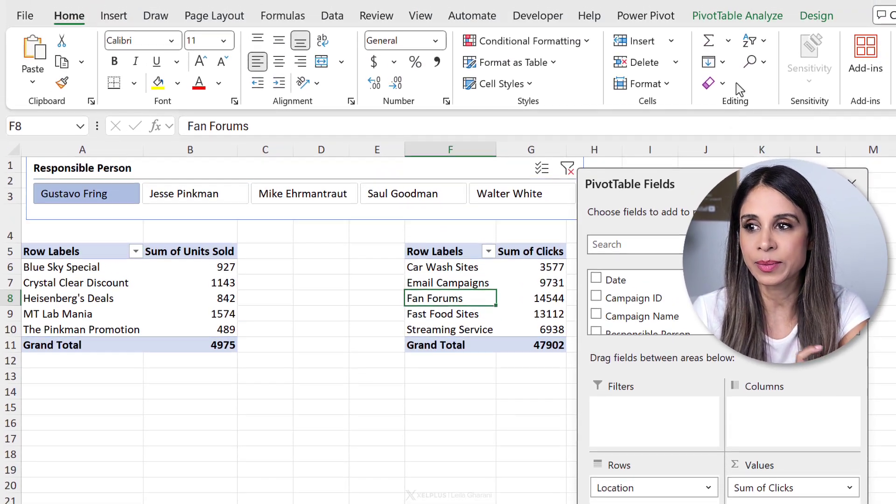
# Connect the Responsible Person slicer to the Clicks PivotTable via Filter Connections
pyautogui.click(728, 14)
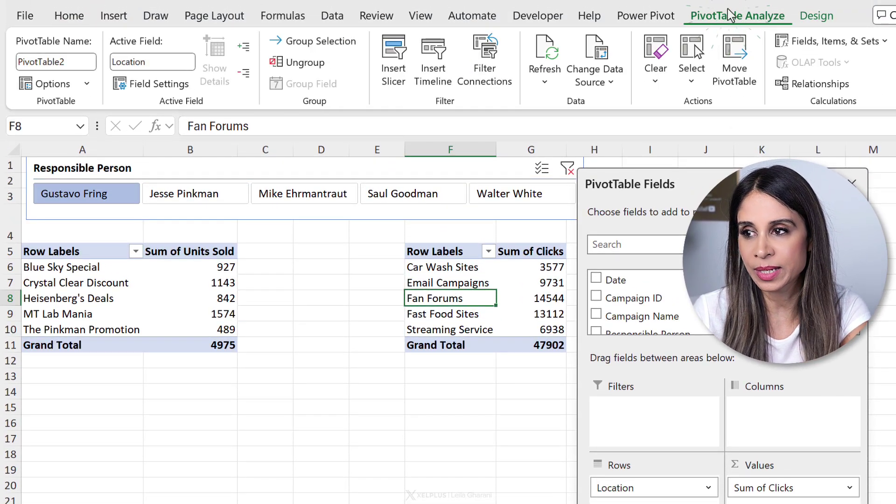
pyautogui.click(483, 71)
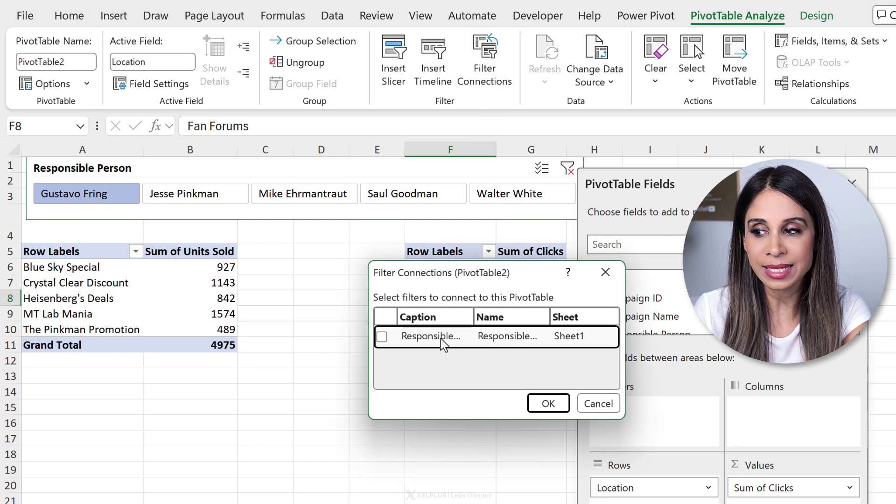
pyautogui.click(539, 404)
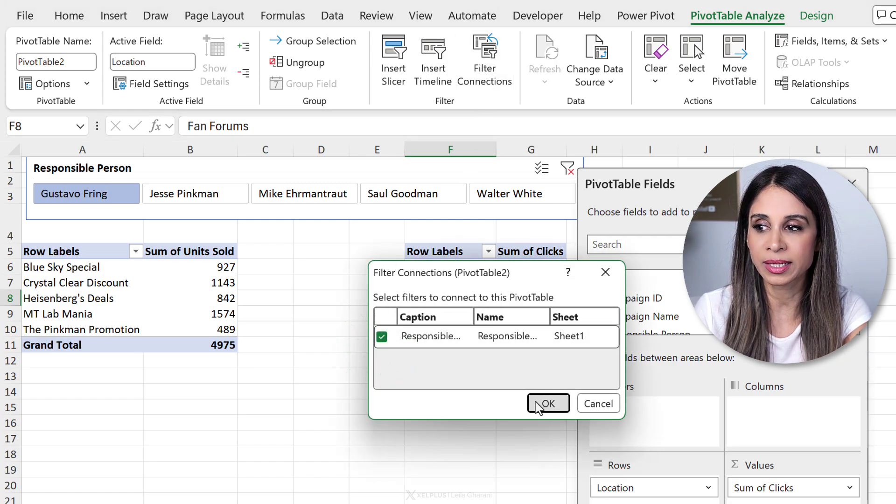
# Filter both tables by Saul Goodman, then Walter White, confirming they move together
pyautogui.click(410, 207)
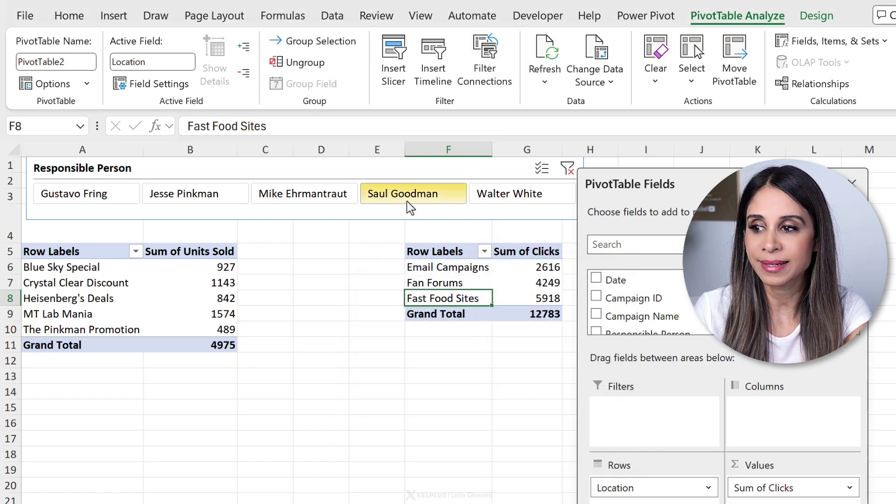
pyautogui.click(499, 202)
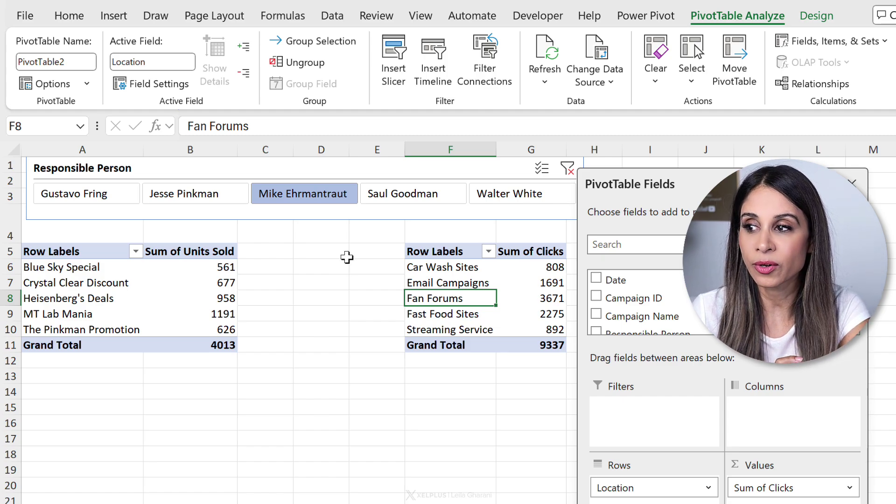
pyautogui.click(322, 215)
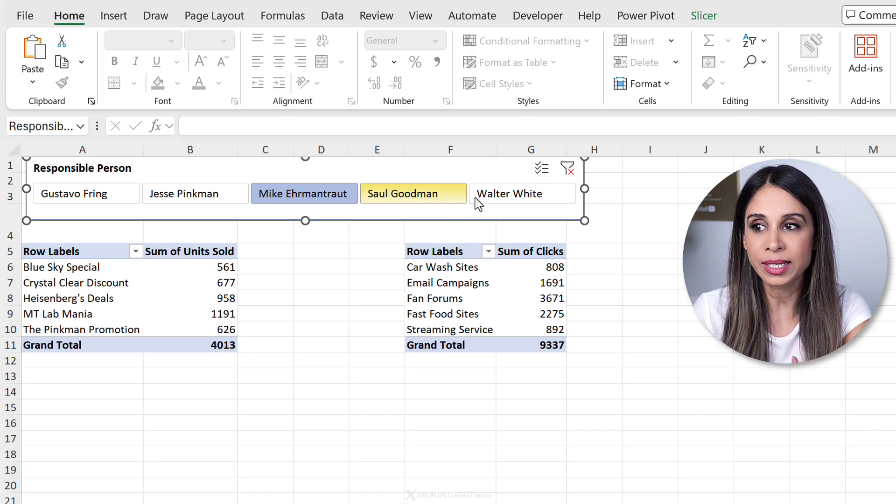
pyautogui.click(713, 20)
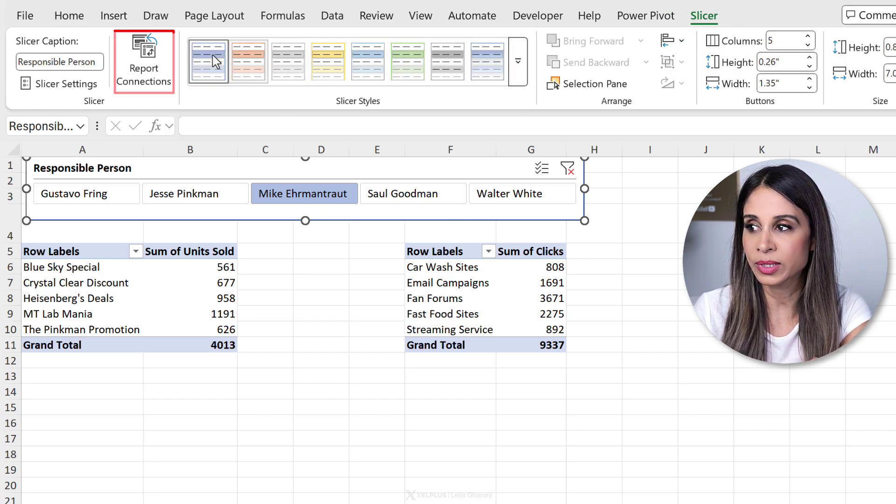
pyautogui.click(148, 67)
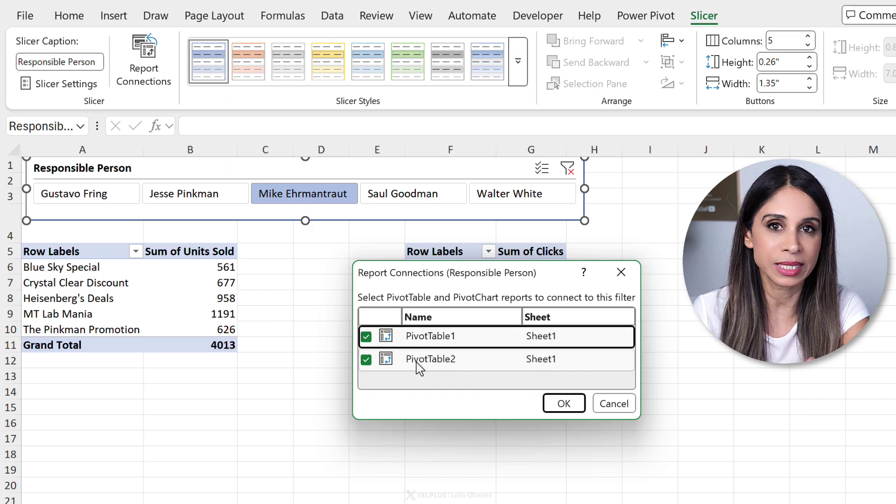
pyautogui.click(565, 404)
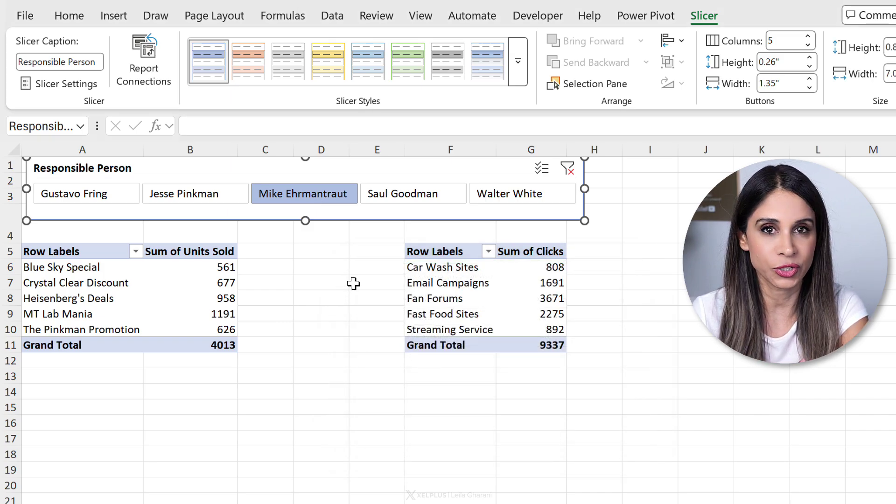
pyautogui.click(440, 277)
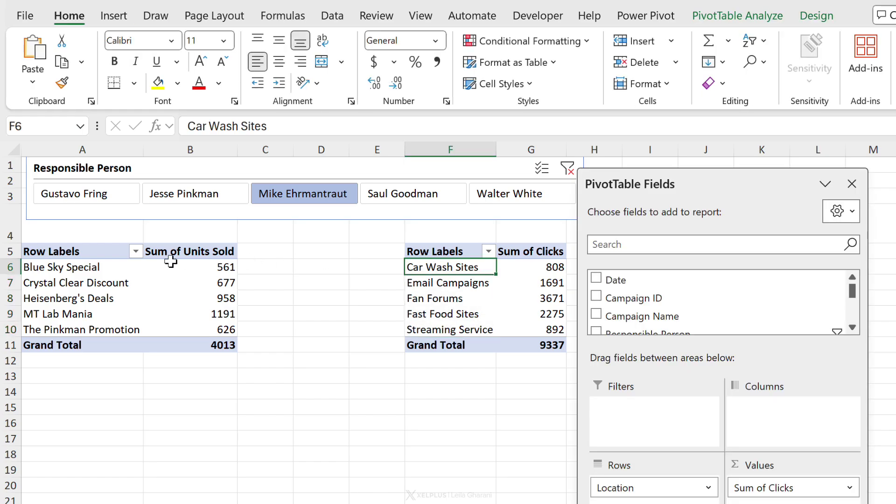
# Show the Units Sold PivotTable in Tabular Form so its header reads Campaign Name
pyautogui.click(69, 271)
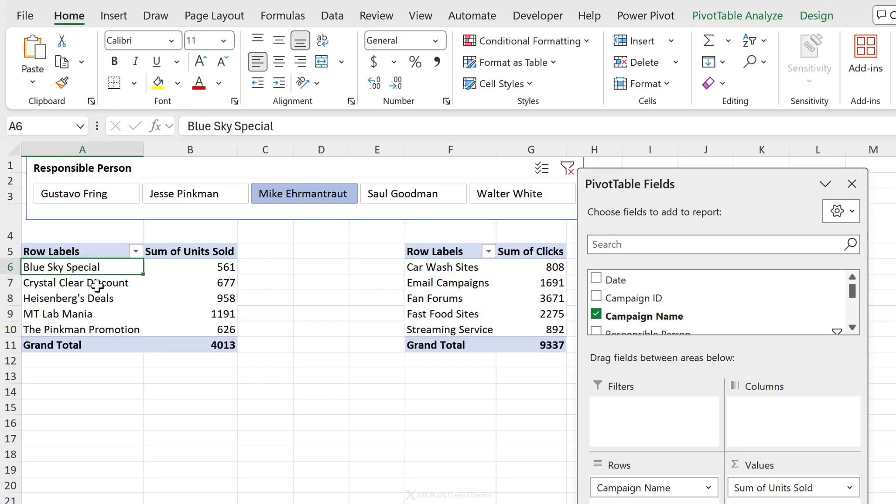
pyautogui.click(818, 16)
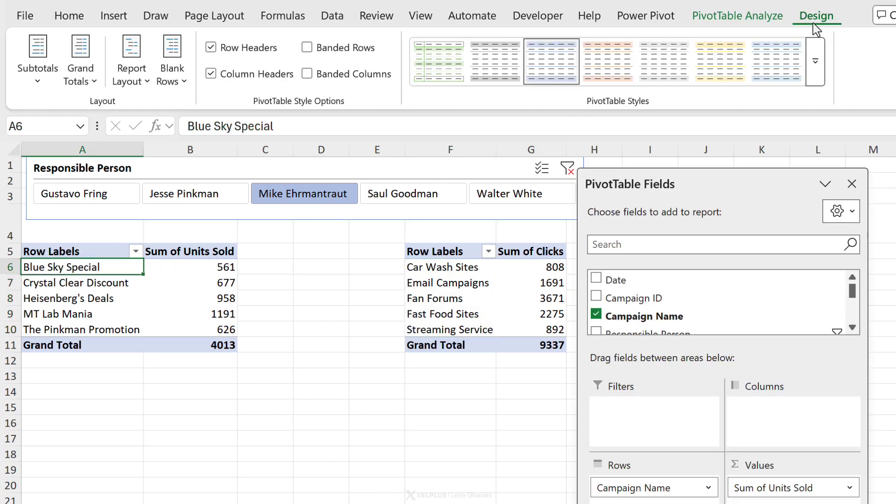
pyautogui.click(130, 77)
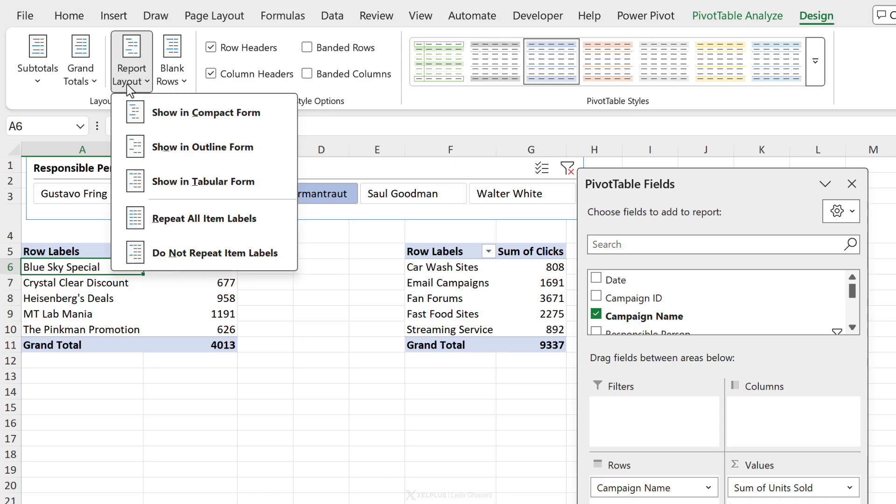
pyautogui.click(175, 182)
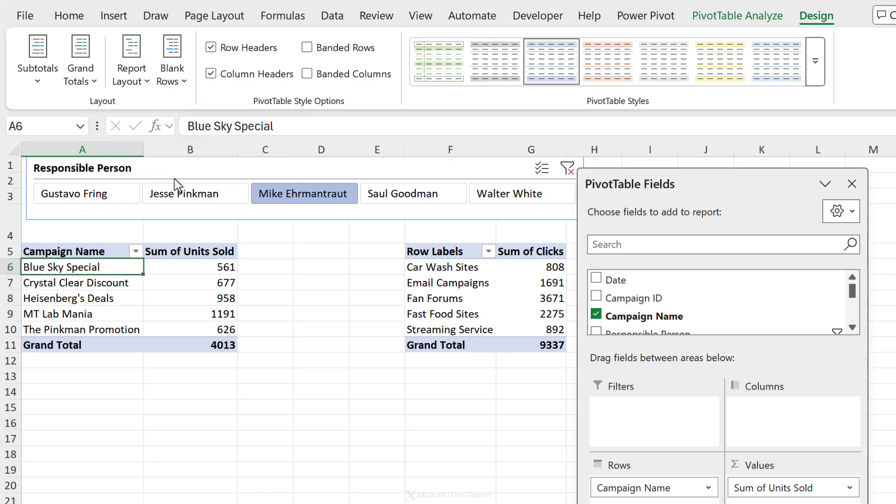
# Show the Clicks PivotTable in Tabular Form so its header reads Location
pyautogui.click(435, 282)
pyautogui.click(136, 85)
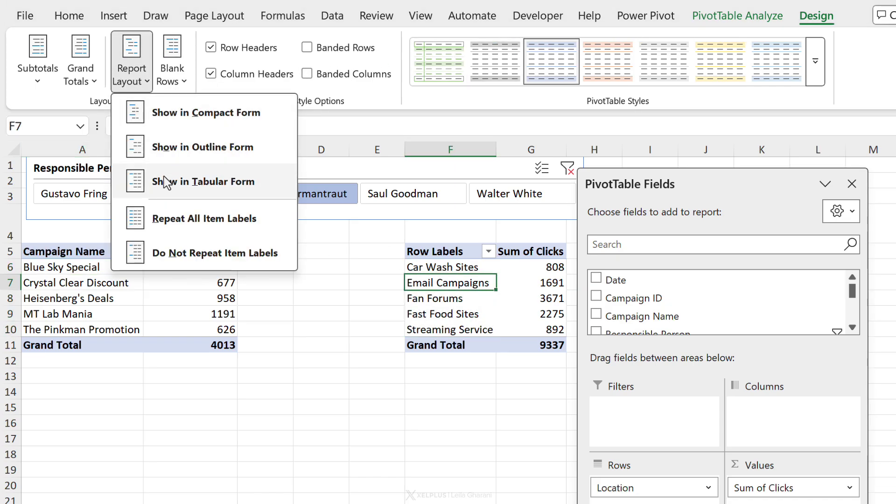
pyautogui.click(165, 182)
pyautogui.click(81, 256)
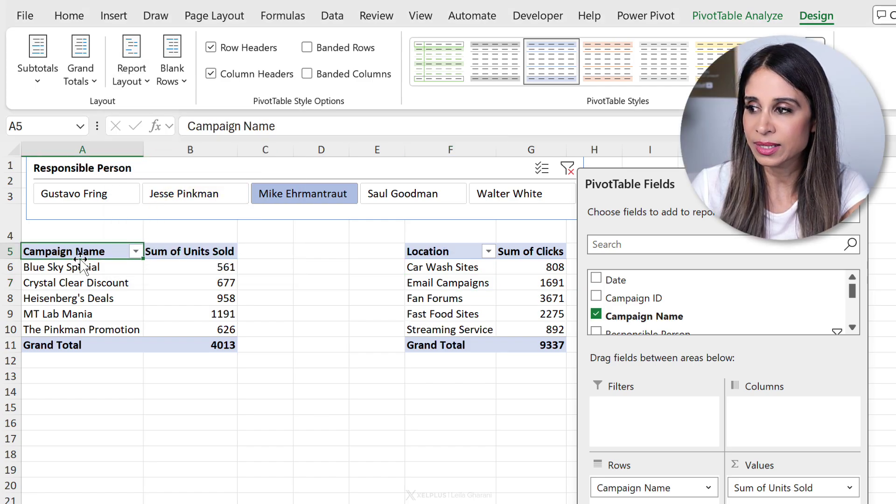
pyautogui.click(77, 265)
pyautogui.click(91, 251)
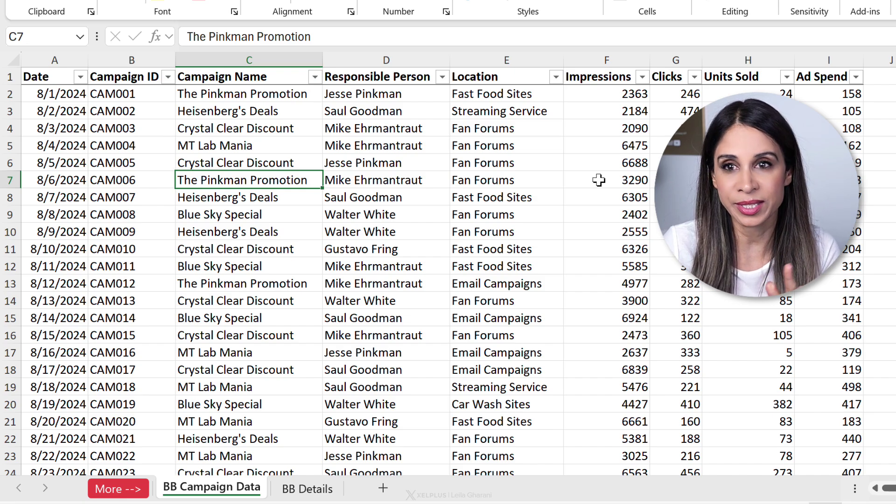
# Highlight the repeated campaign names in column C, then switch to the BB Details sheet
pyautogui.click(278, 116)
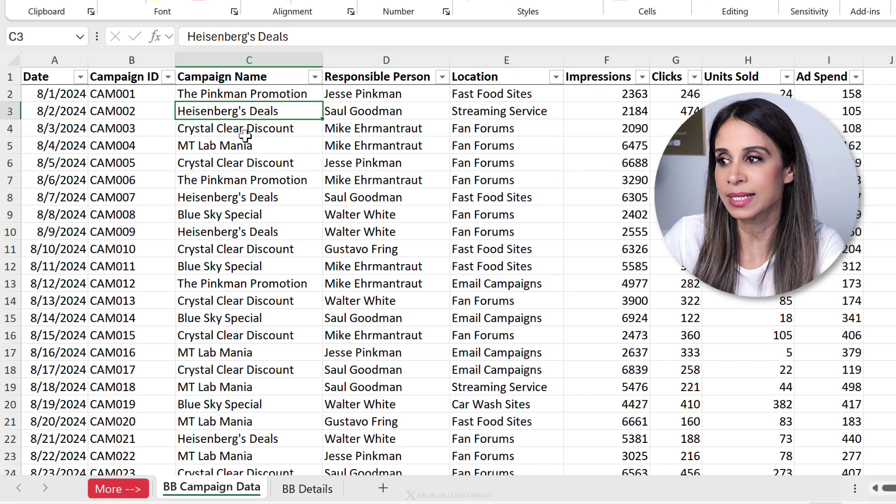
pyautogui.moveTo(280, 79)
pyautogui.mouseDown()
pyautogui.moveTo(246, 208)
pyautogui.moveTo(252, 218)
pyautogui.mouseUp()
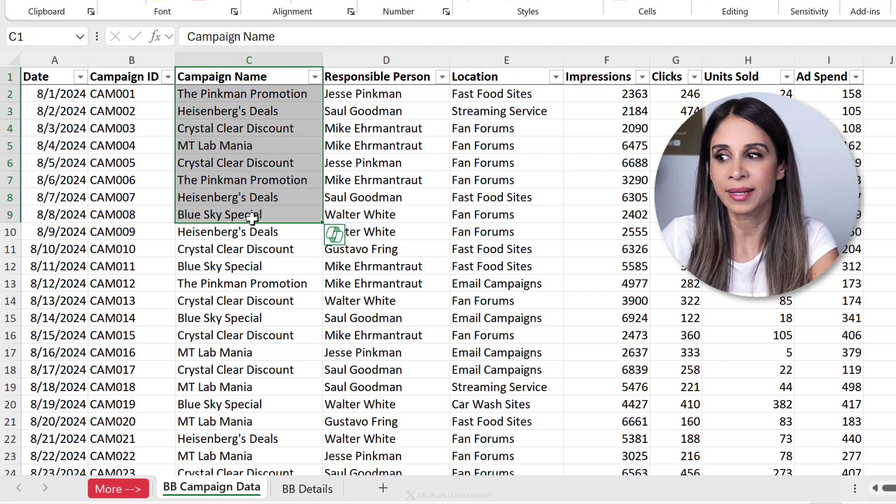
pyautogui.click(239, 199)
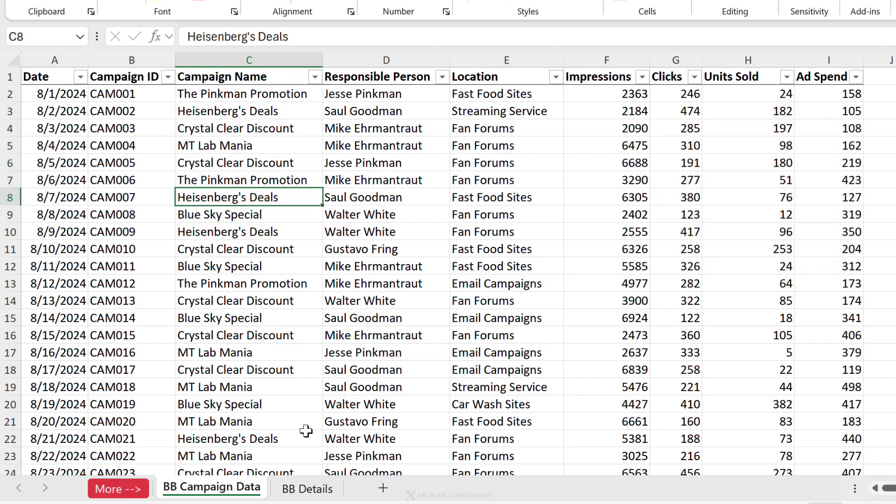
pyautogui.click(311, 490)
# Review the Campaign Details table's name, goals, status, start date and region columns
pyautogui.click(225, 160)
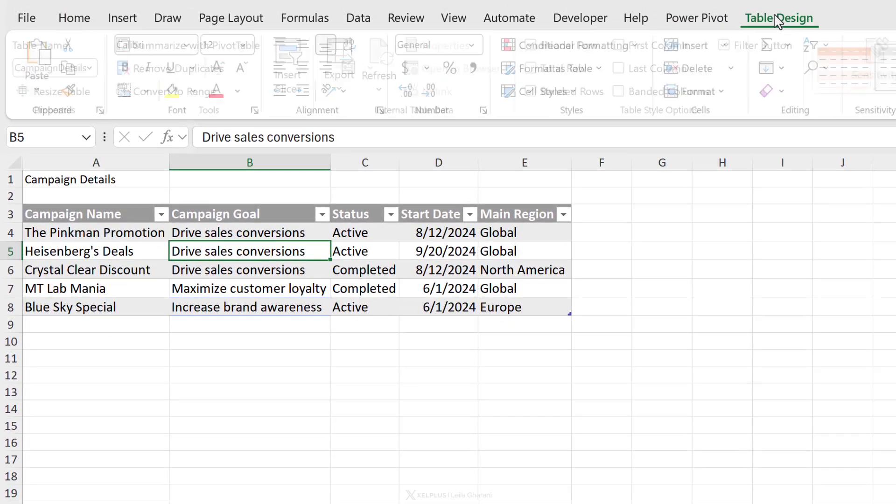
pyautogui.click(774, 11)
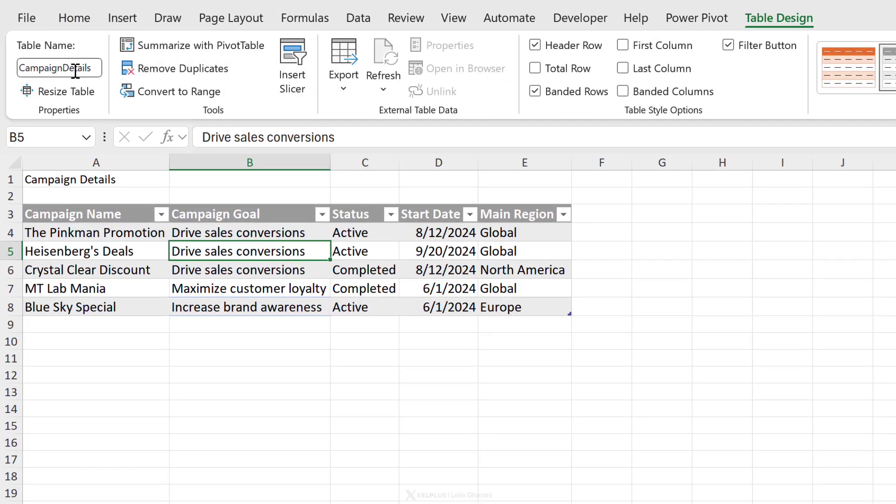
pyautogui.moveTo(103, 233); pyautogui.dragTo(102, 308)
pyautogui.click(246, 225)
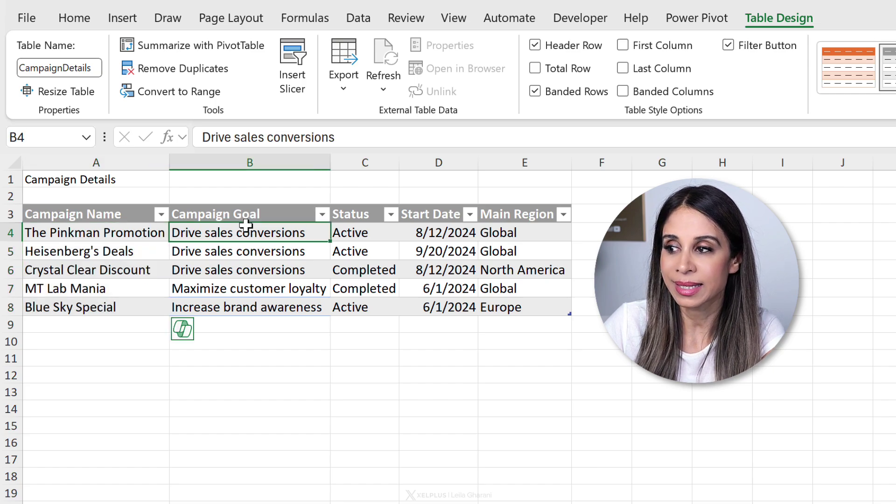
pyautogui.click(241, 293)
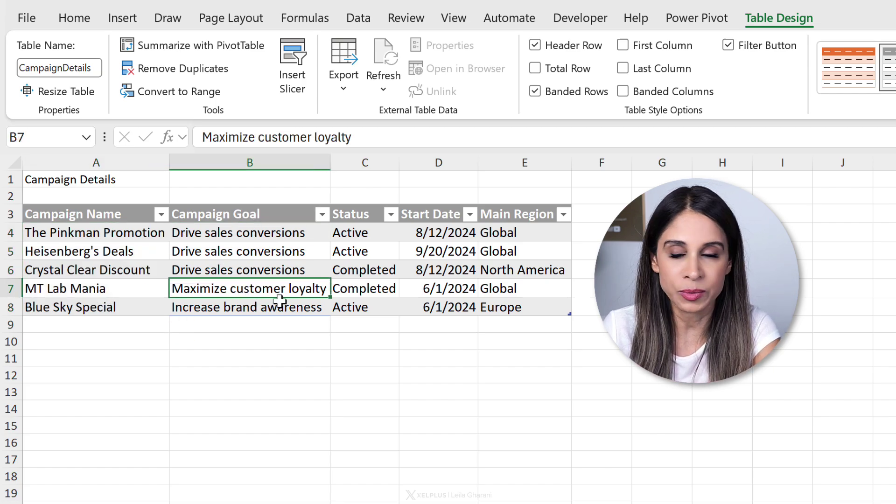
pyautogui.click(306, 302)
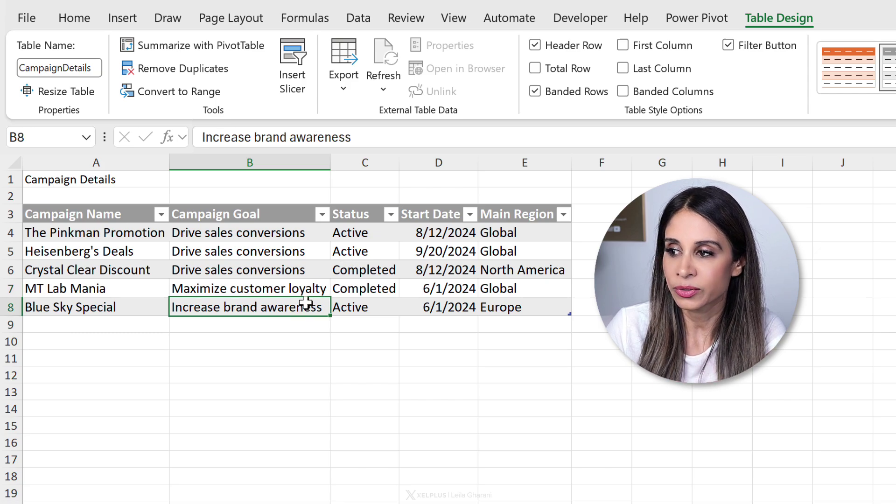
pyautogui.moveTo(359, 226); pyautogui.dragTo(367, 306)
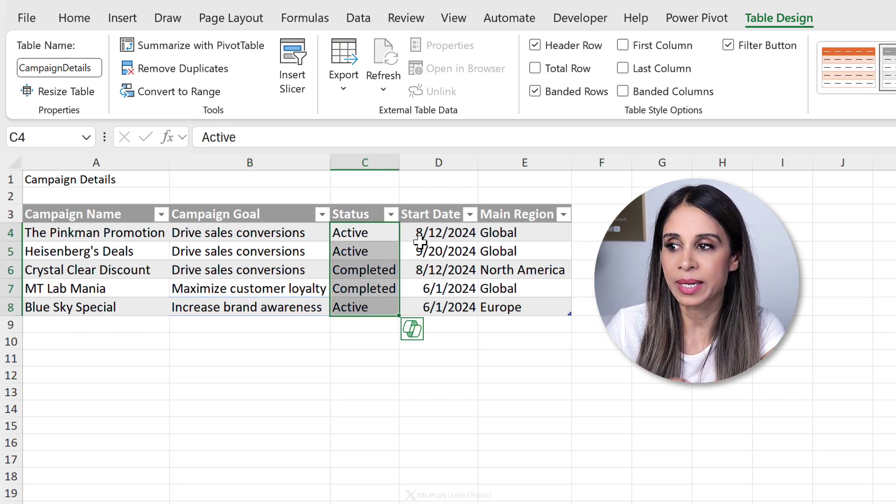
pyautogui.click(455, 237)
pyautogui.click(524, 250)
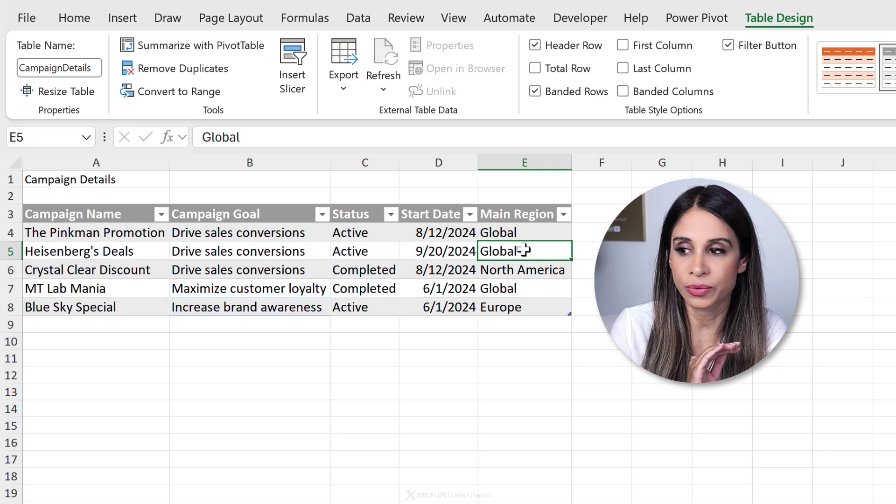
pyautogui.click(283, 252)
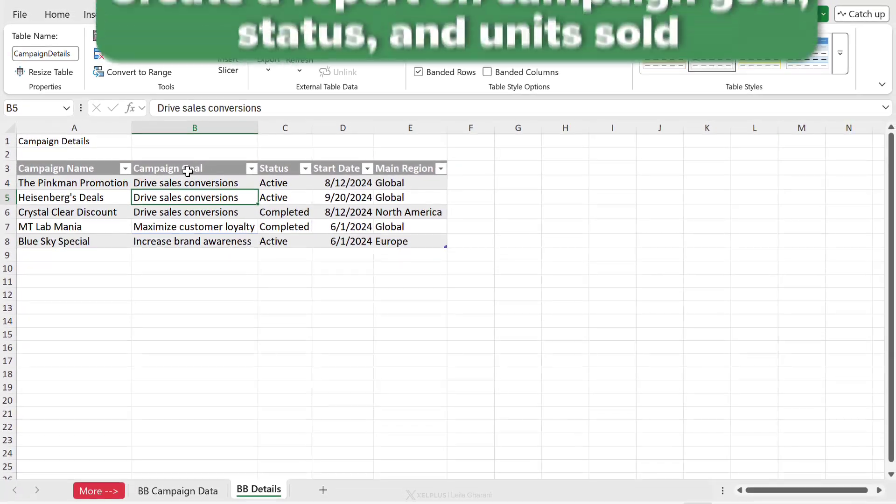
pyautogui.moveTo(188, 170); pyautogui.dragTo(273, 245)
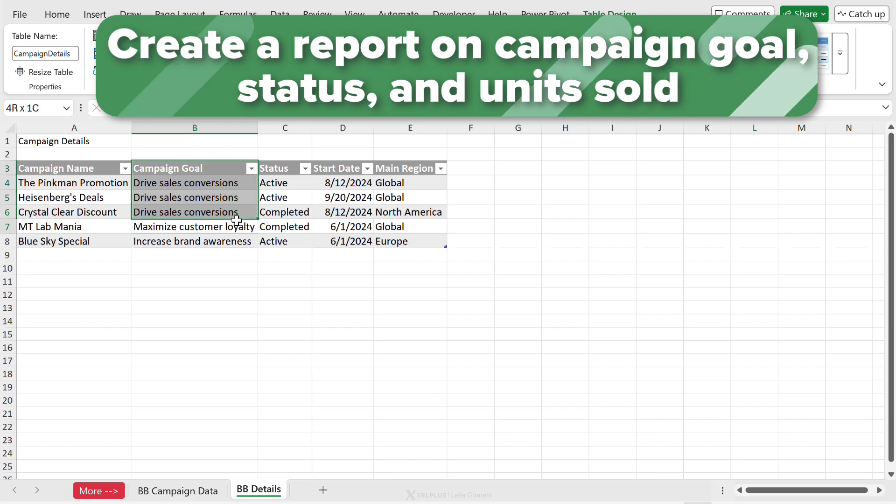
# Compare with the BB Campaign Data sheet and end on a cell in the MarketingData table
pyautogui.click(177, 491)
pyautogui.click(627, 172)
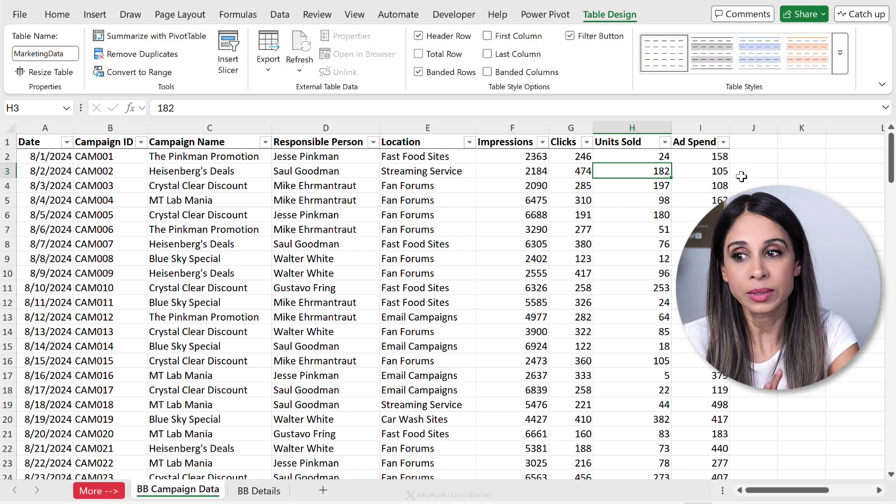
pyautogui.click(752, 144)
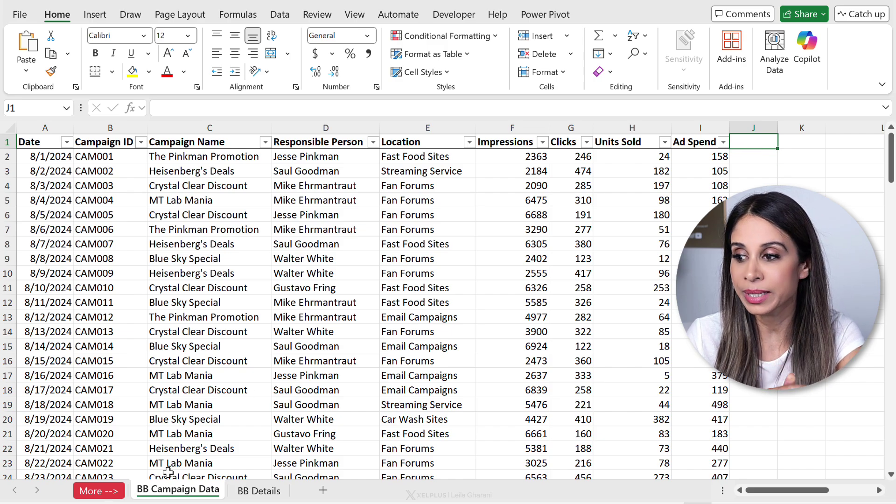
pyautogui.click(248, 495)
pyautogui.click(224, 245)
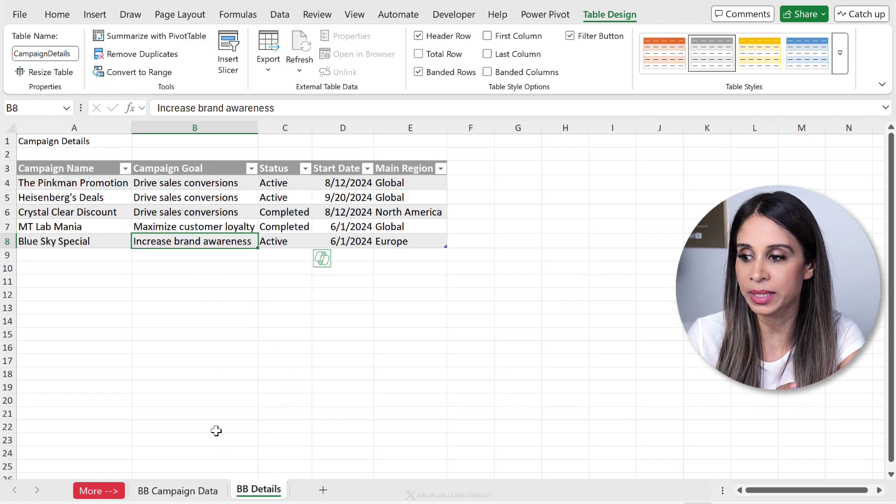
pyautogui.click(178, 491)
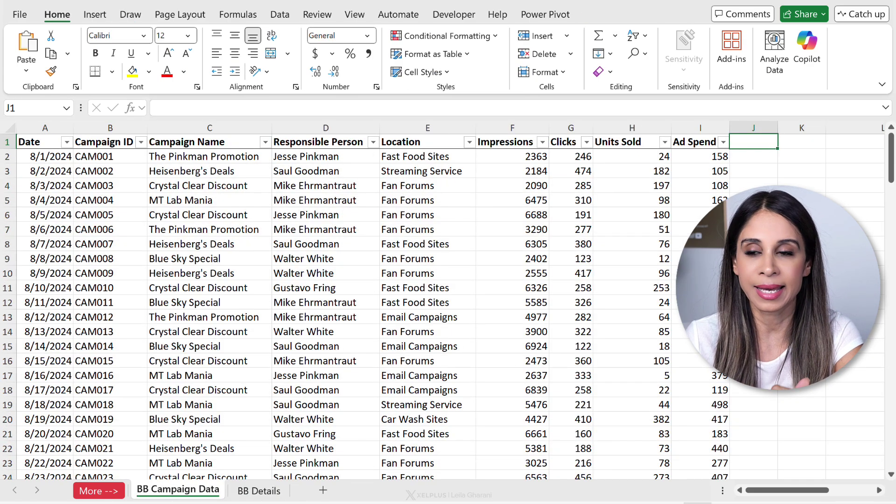
pyautogui.click(453, 259)
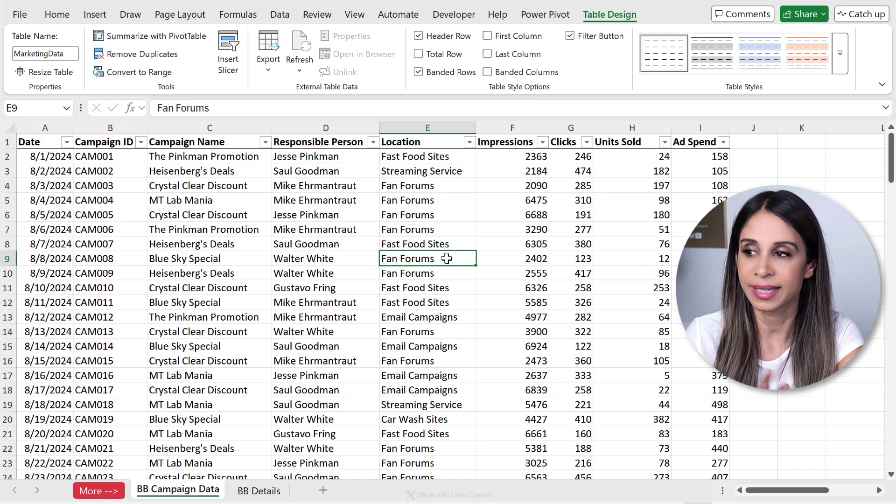
# Create a PivotTable from MarketingData on a new sheet, adding the table to the Data Model
pyautogui.click(329, 241)
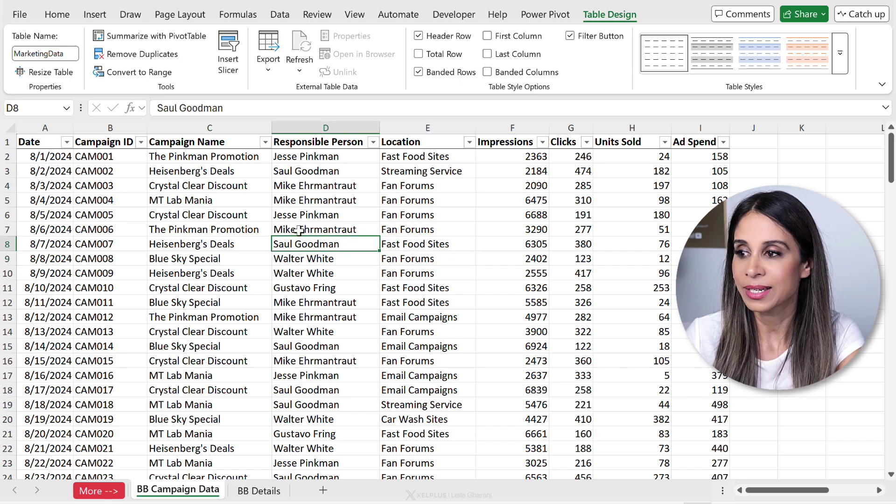
pyautogui.click(102, 16)
pyautogui.click(30, 46)
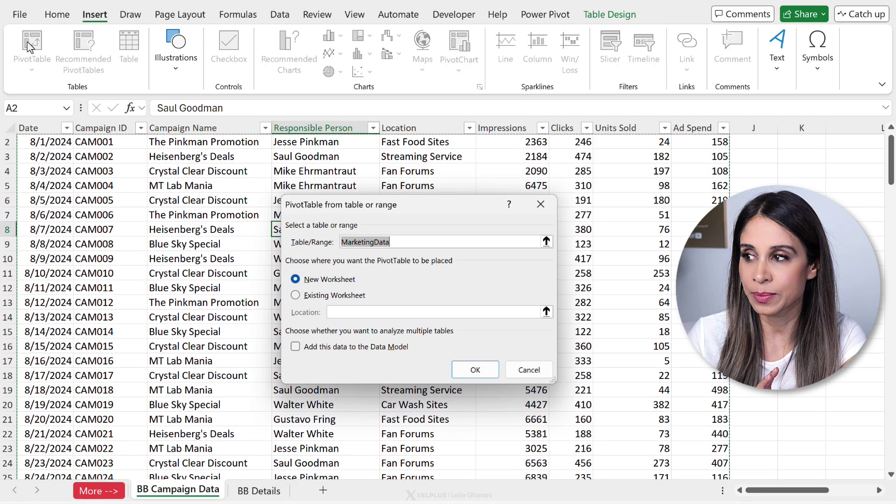
pyautogui.click(296, 347)
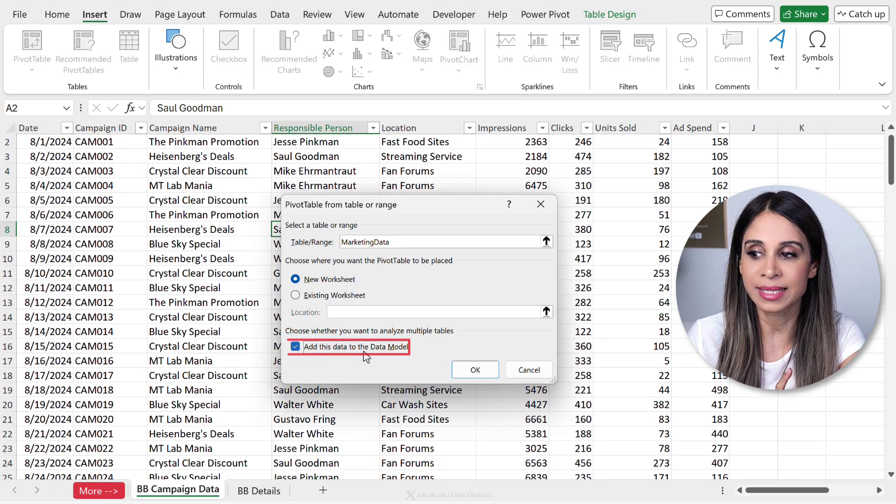
pyautogui.click(461, 378)
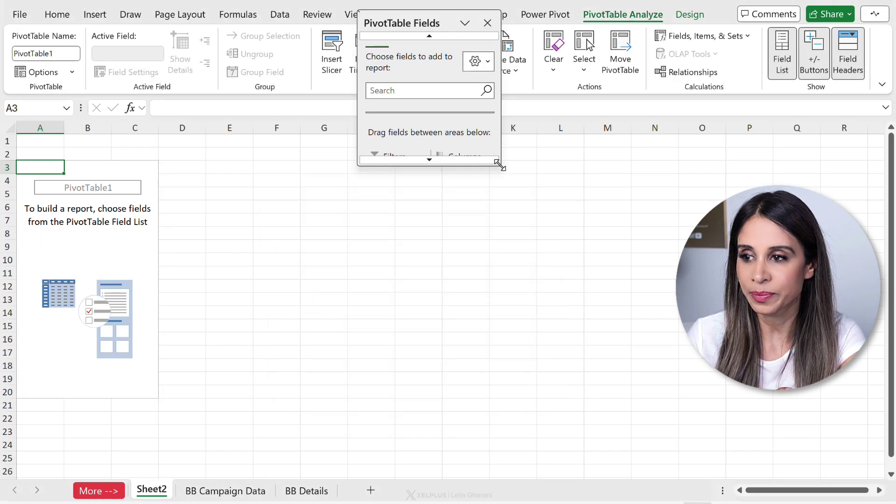
# Add Units Sold from MarketingData as a value, totalling 20843
pyautogui.moveTo(497, 164); pyautogui.dragTo(604, 371)
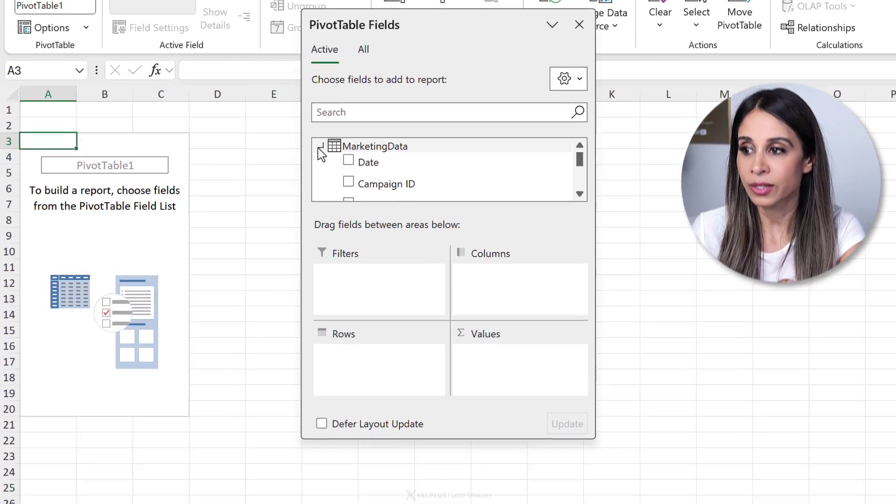
pyautogui.click(320, 147)
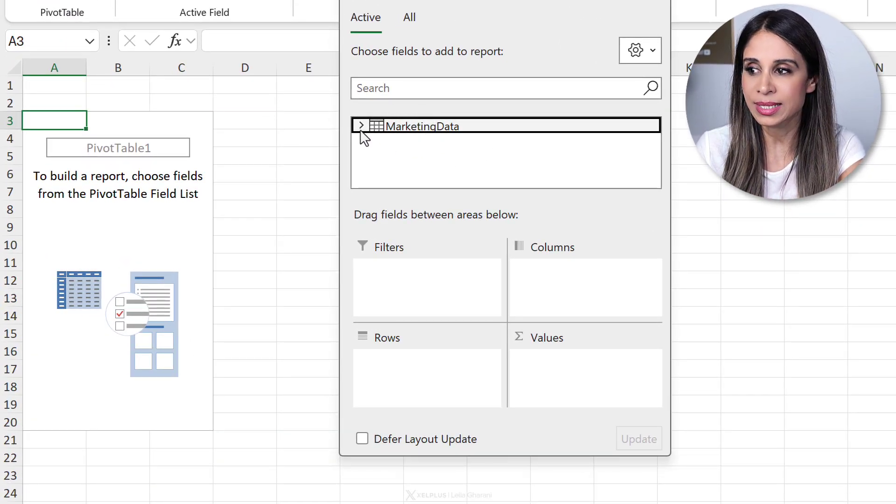
pyautogui.click(361, 126)
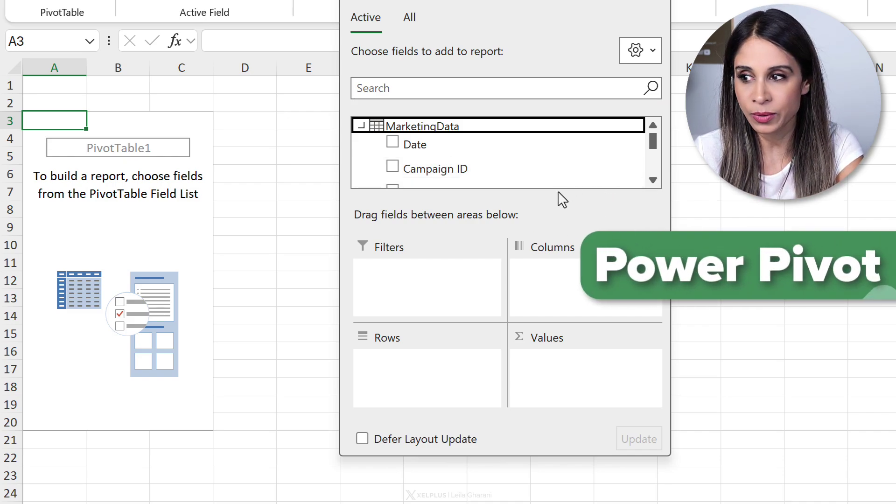
pyautogui.click(652, 182)
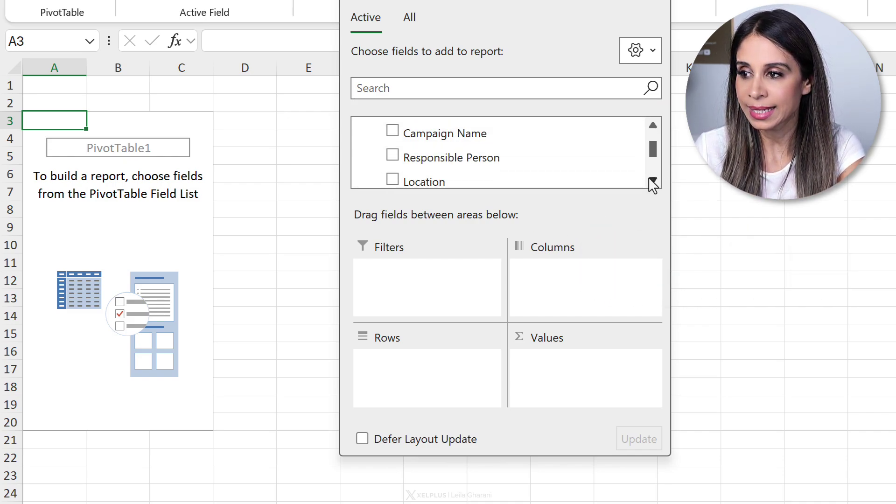
pyautogui.click(653, 182)
pyautogui.click(653, 182)
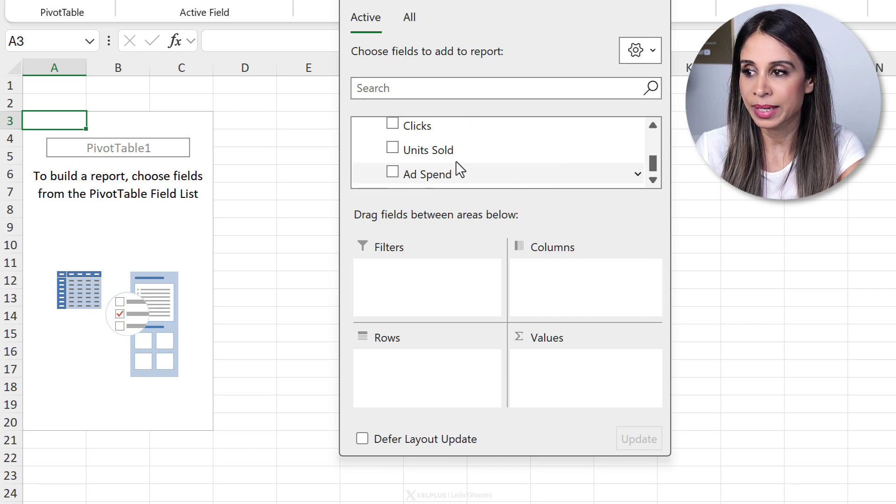
pyautogui.click(392, 147)
pyautogui.moveTo(653, 165); pyautogui.dragTo(655, 138)
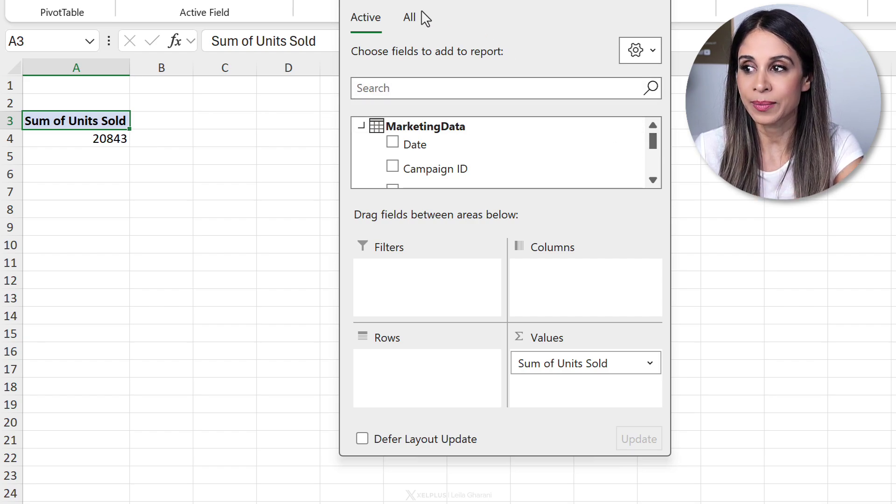
# Show all Data Model tables and add Campaign Goal from CampaignDetails as a row grouping
pyautogui.click(411, 21)
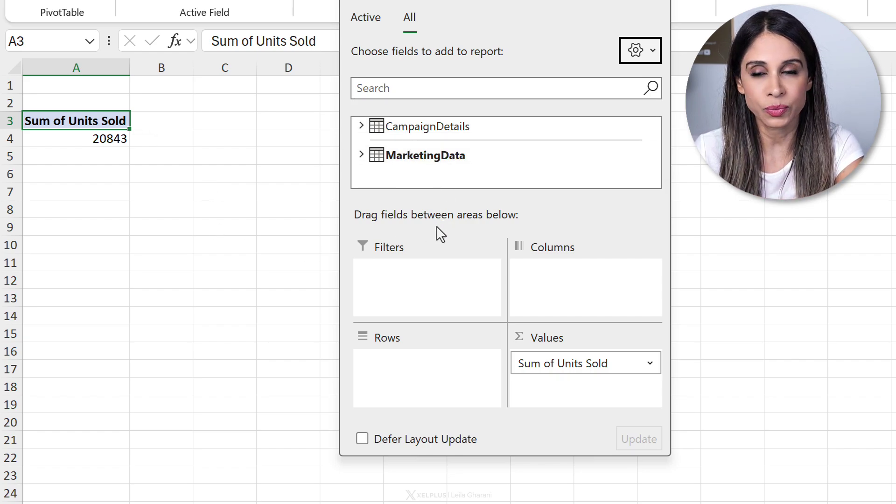
pyautogui.click(412, 130)
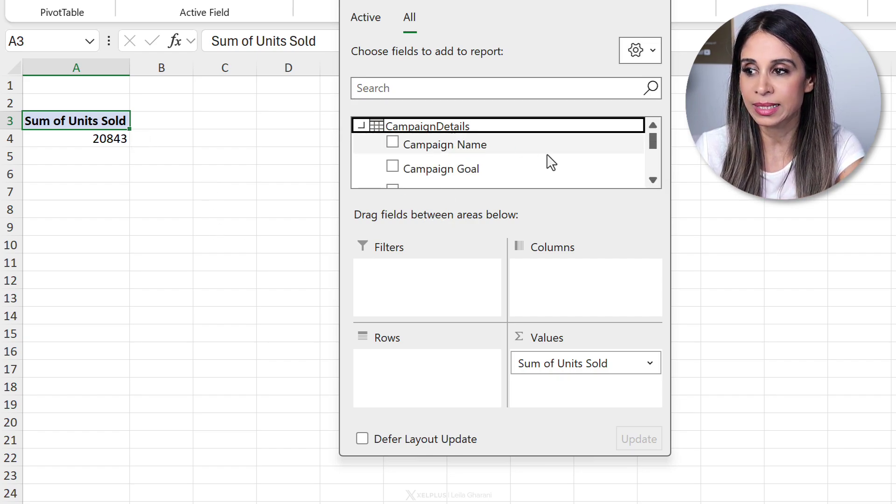
pyautogui.click(651, 181)
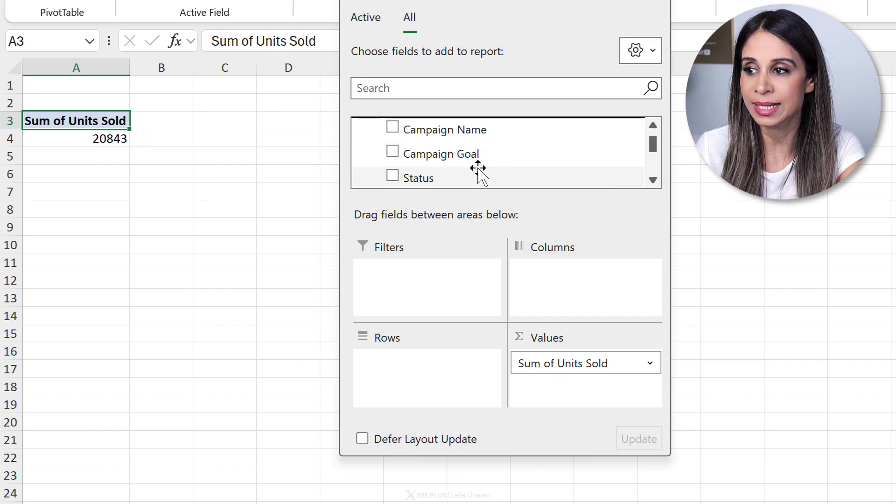
pyautogui.click(392, 152)
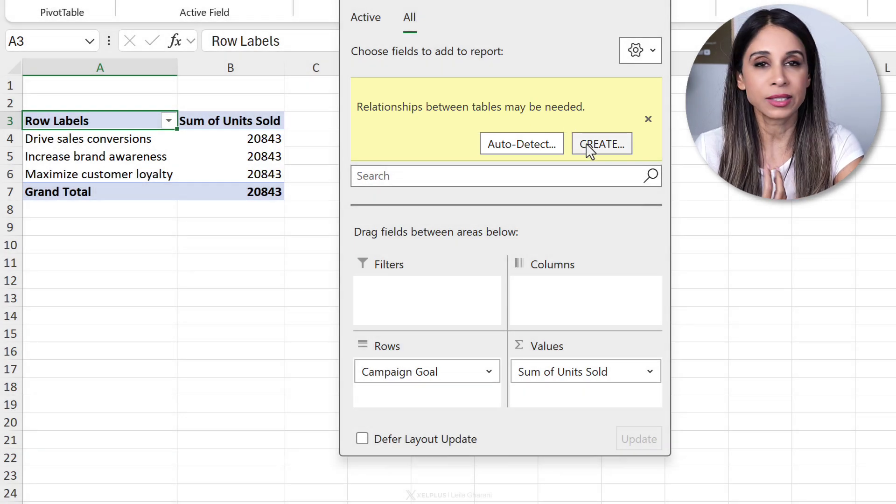
# Auto-detect and confirm the MarketingData–CampaignDetails relationship on Campaign Name
pyautogui.click(501, 144)
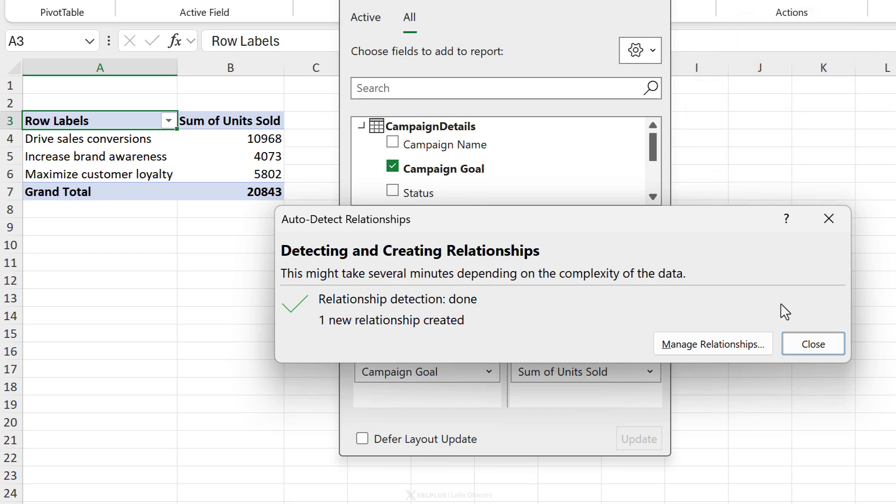
pyautogui.click(704, 343)
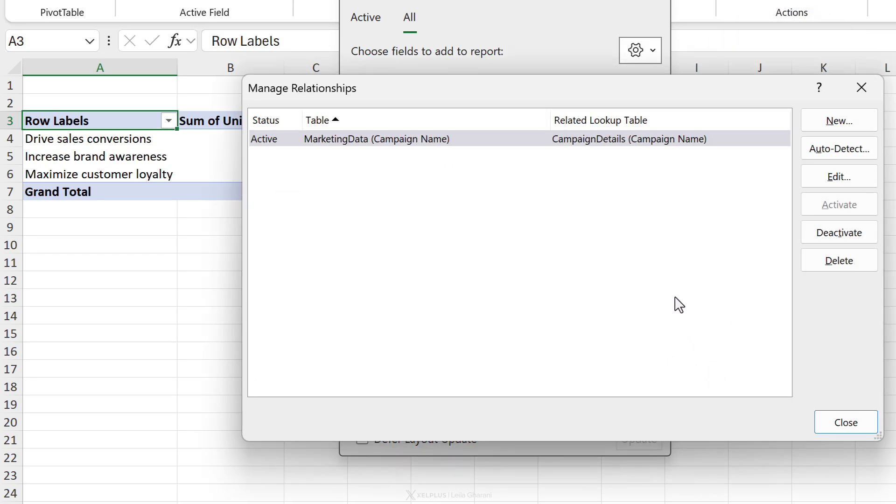
pyautogui.click(581, 140)
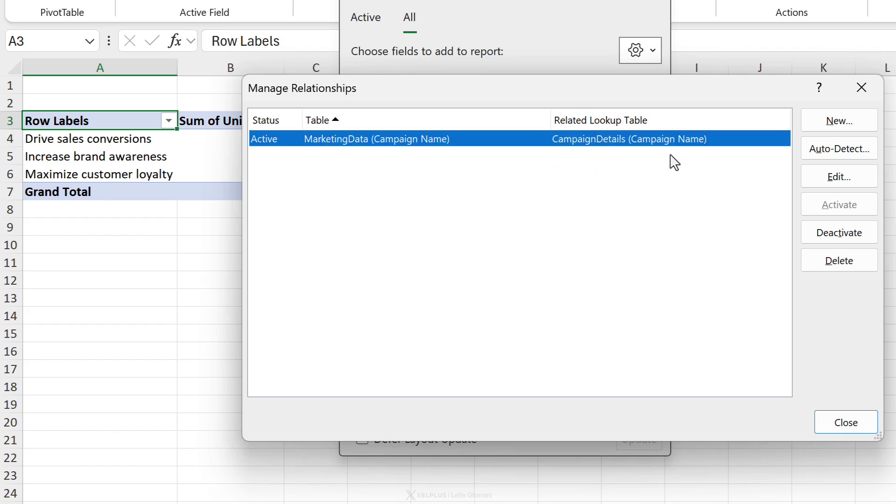
pyautogui.click(848, 177)
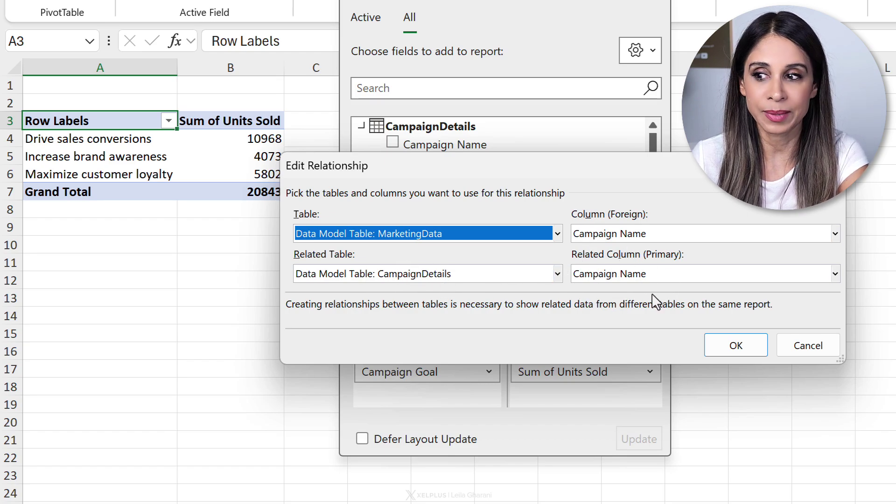
pyautogui.click(733, 344)
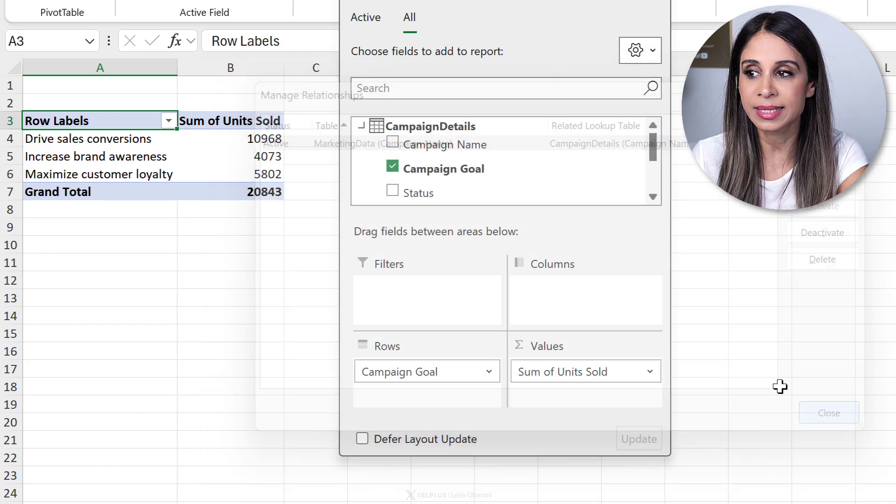
pyautogui.click(819, 422)
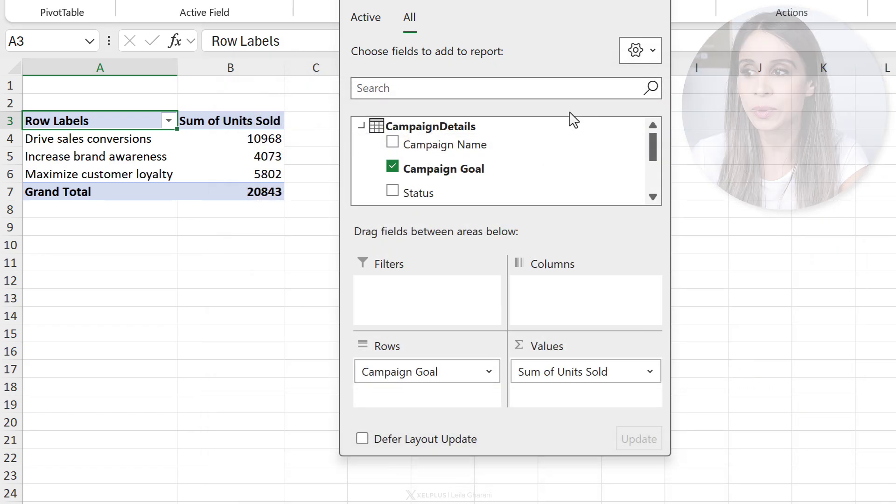
# Add Sum of Clicks from MarketingData to the PivotTable, totalling 47902
pyautogui.click(370, 18)
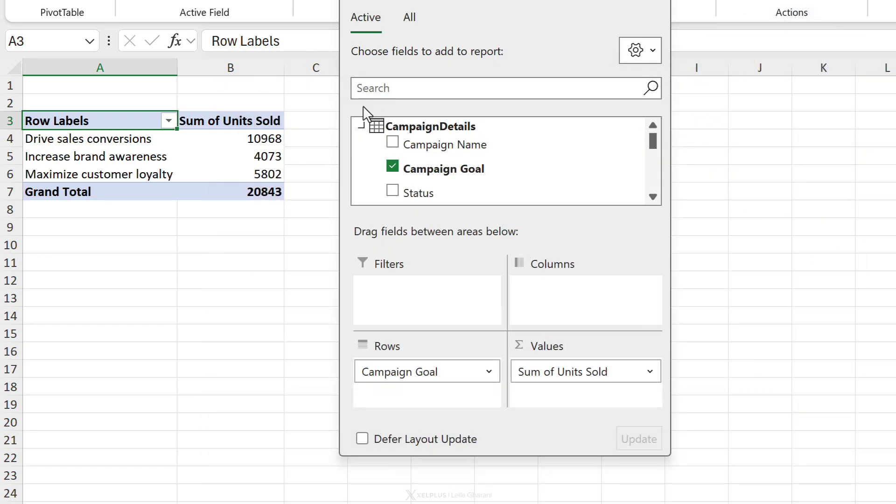
pyautogui.click(362, 155)
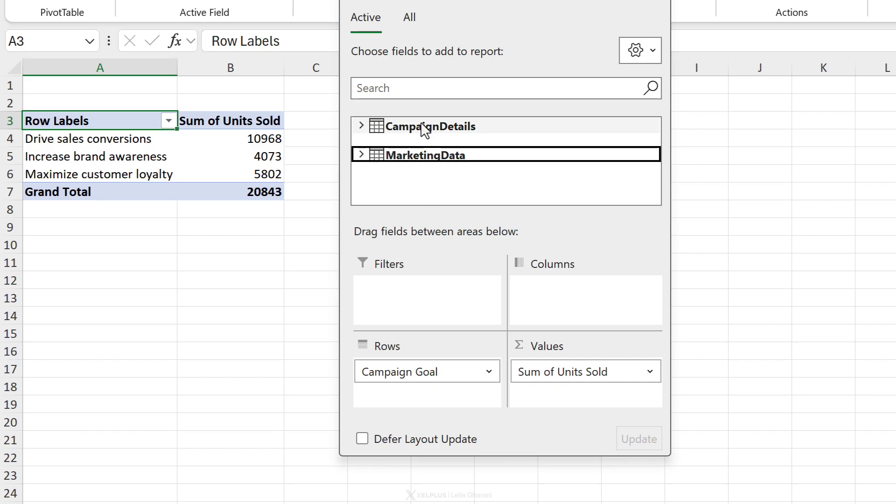
pyautogui.click(361, 155)
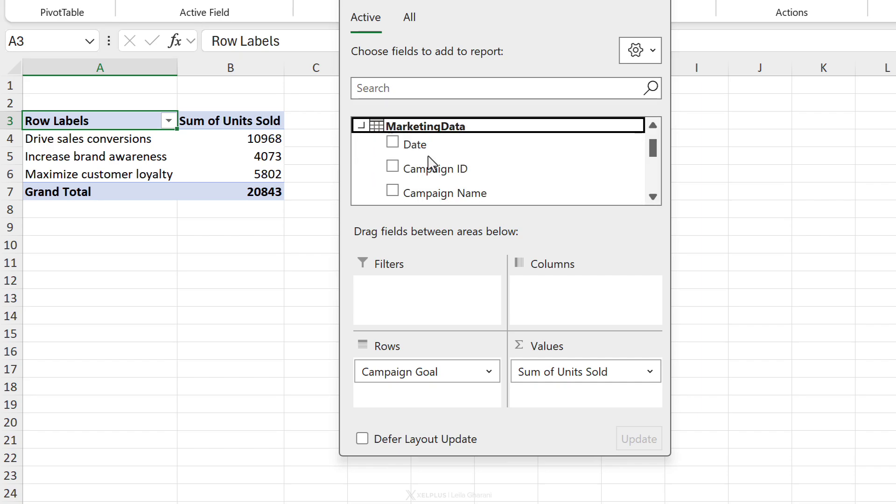
pyautogui.scroll(-3, 491, 168)
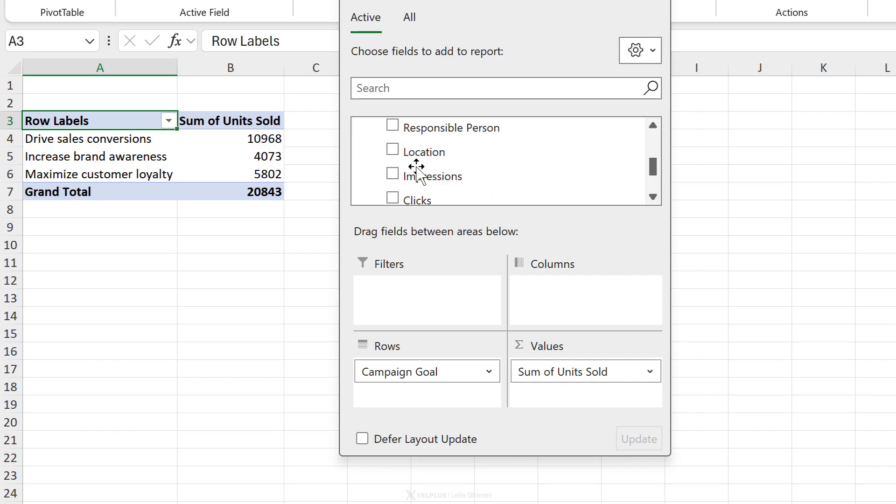
pyautogui.scroll(-1, 494, 171)
pyautogui.scroll(-1, 497, 175)
pyautogui.click(392, 133)
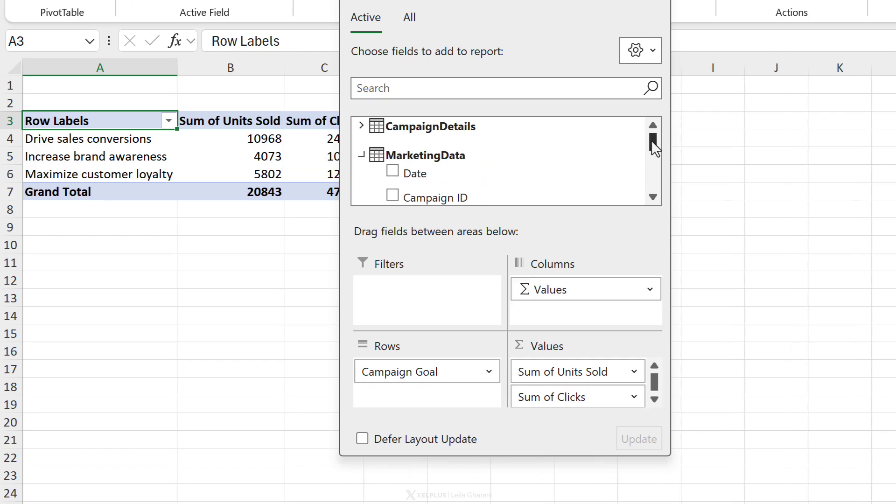
# Add Status from CampaignDetails and order rows by Status before Campaign Goal
pyautogui.click(361, 127)
pyautogui.scroll(-1, 476, 168)
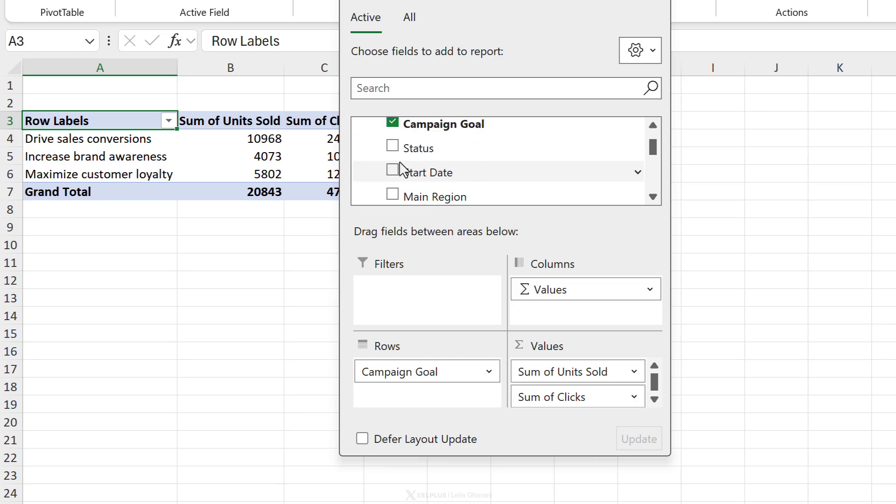
pyautogui.click(392, 148)
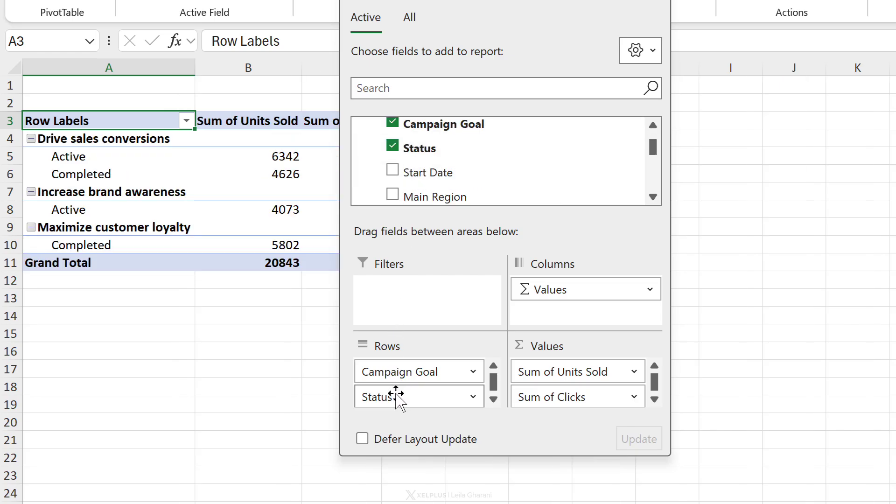
pyautogui.moveTo(395, 357); pyautogui.dragTo(399, 369)
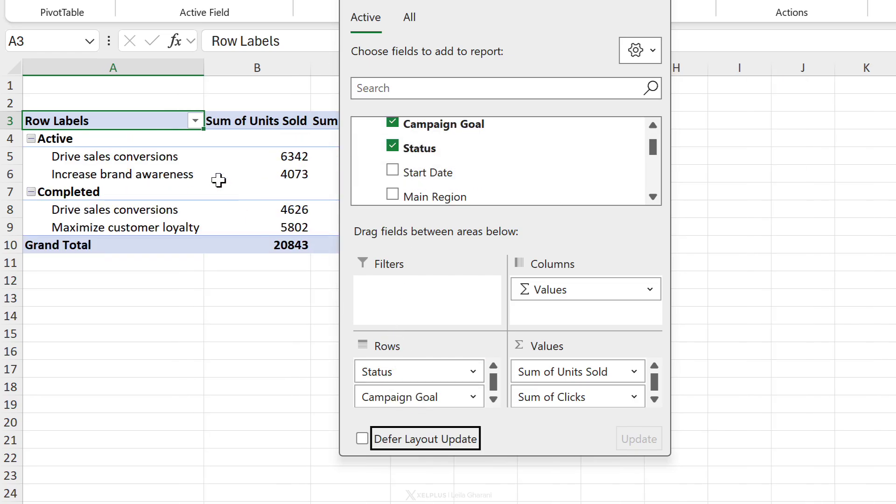
pyautogui.click(196, 160)
pyautogui.moveTo(444, 44); pyautogui.dragTo(678, 22)
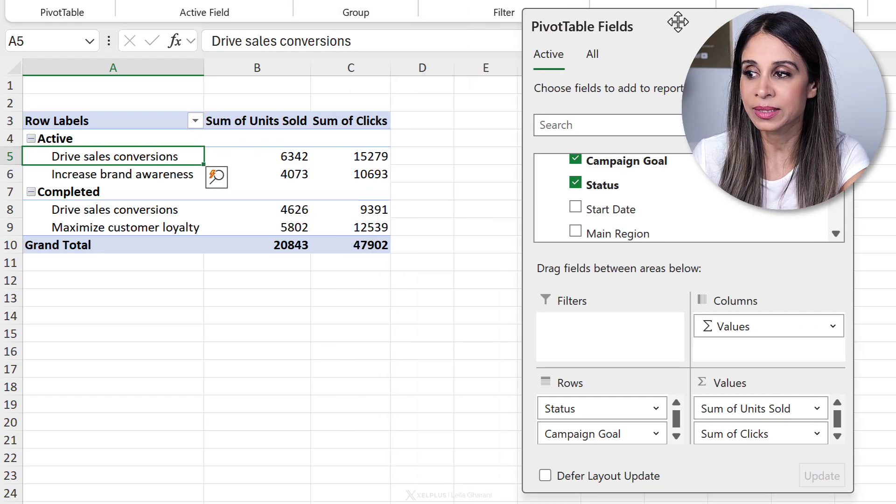